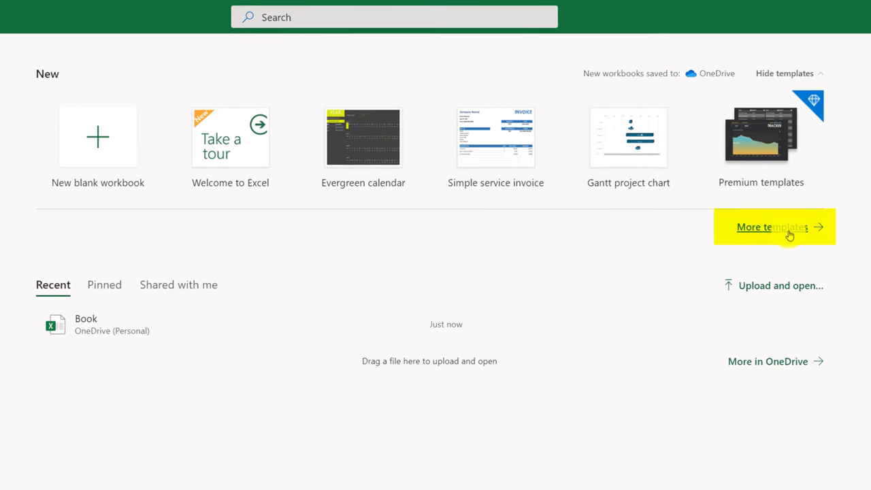
Open More templates to show the Select a template gallery, with Simple service invoice and Budget calculator.
left_click(789, 234)
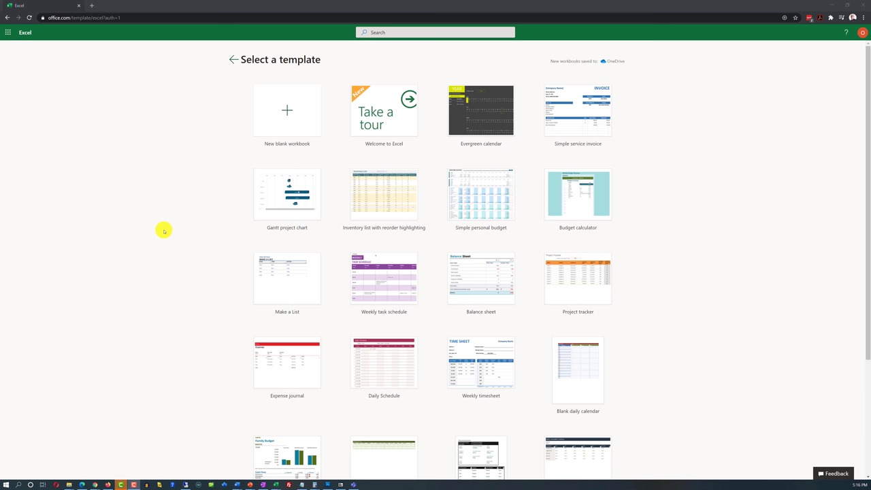
Browse through the template gallery, then return to the Excel start page.
left_click(584, 152)
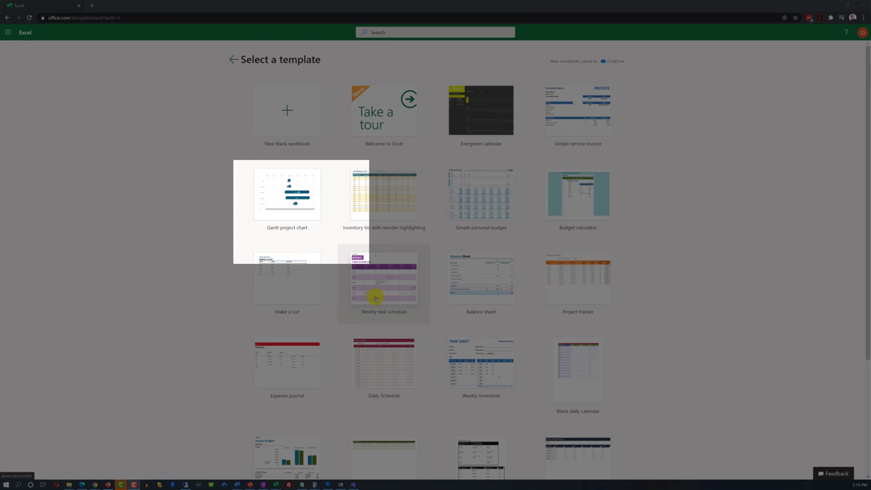
scroll(408, 352, "down", 2)
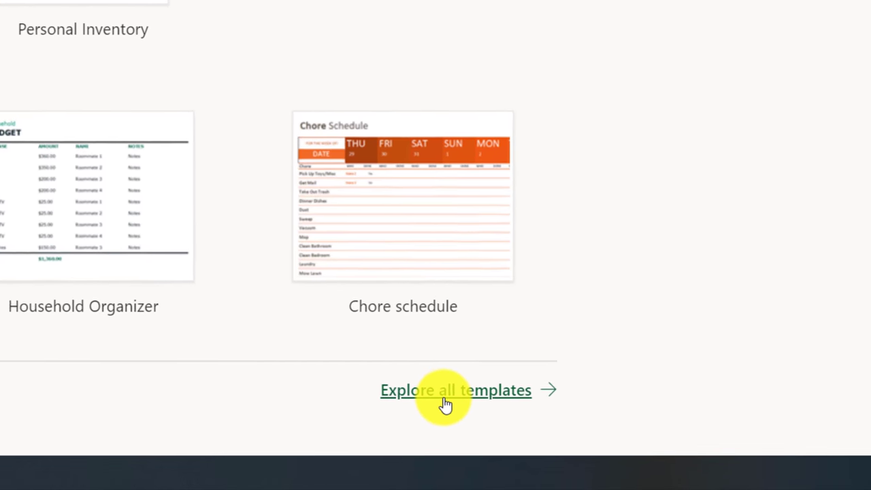
scroll(435, 245, "up", 5)
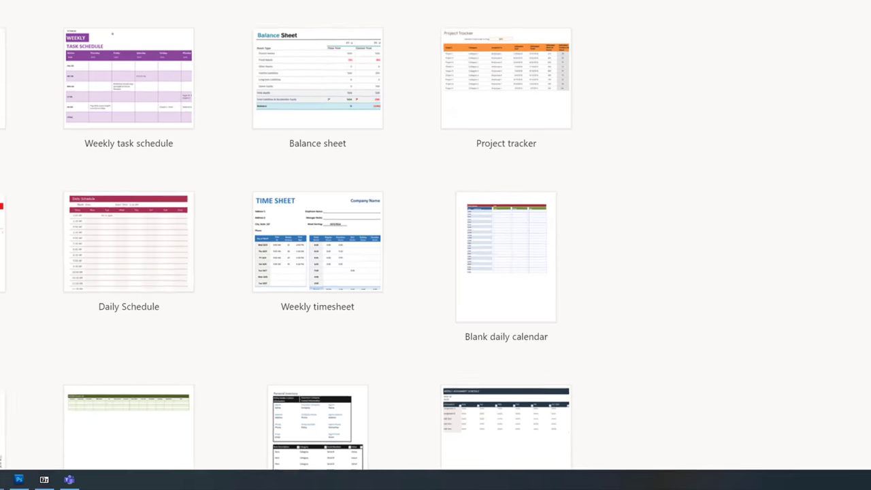
left_click(199, 18)
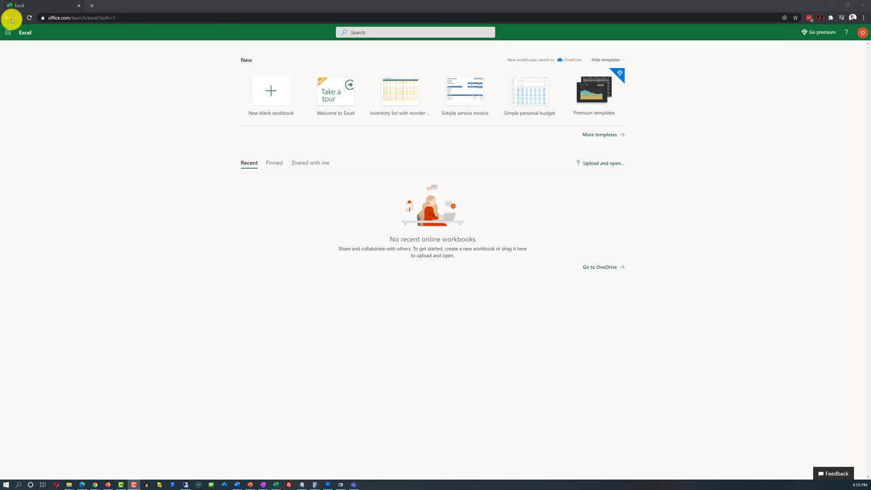
From Office Home's Start new menu, create a blank Spreadsheet workbook named Book.
left_click(9, 17)
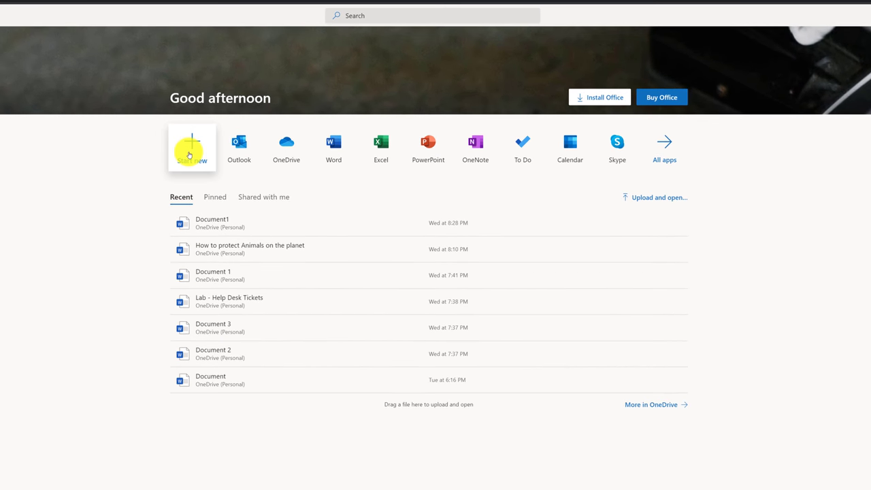
left_click(190, 154)
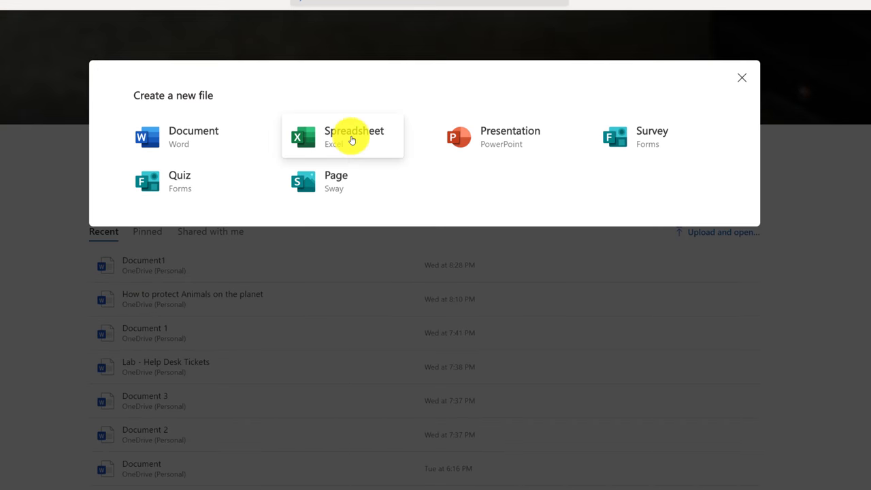
left_click(352, 139)
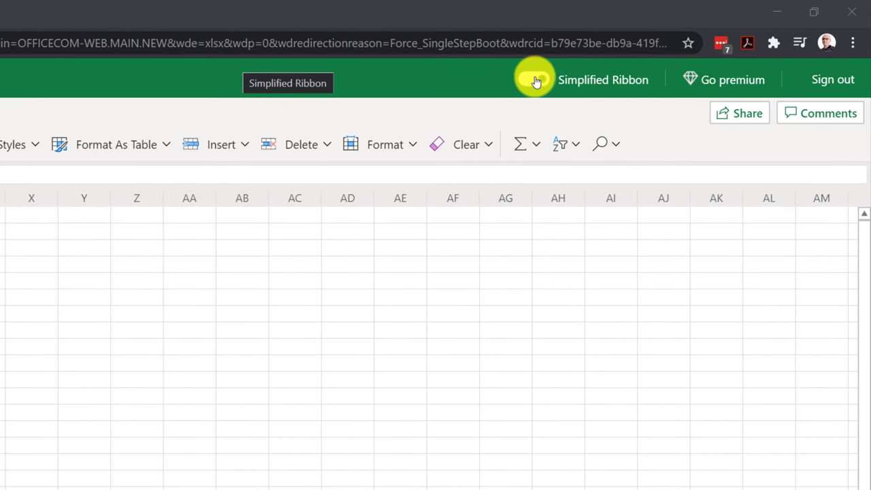
Switch off the Simplified Ribbon toggle to get the full classic ribbon.
left_click(535, 80)
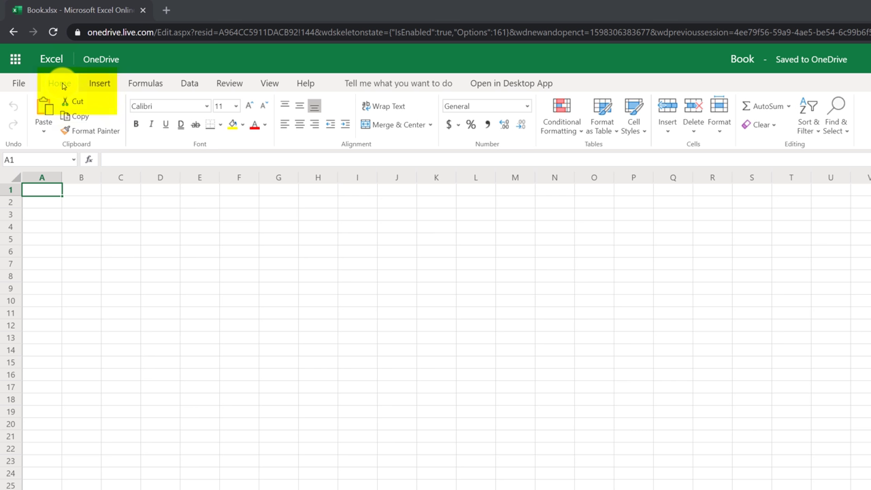
left_click(99, 83)
left_click(141, 83)
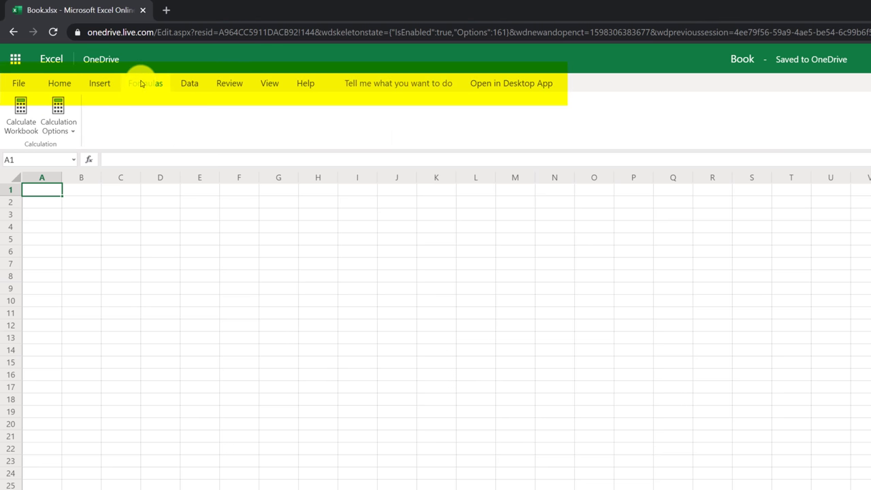
left_click(191, 83)
left_click(61, 84)
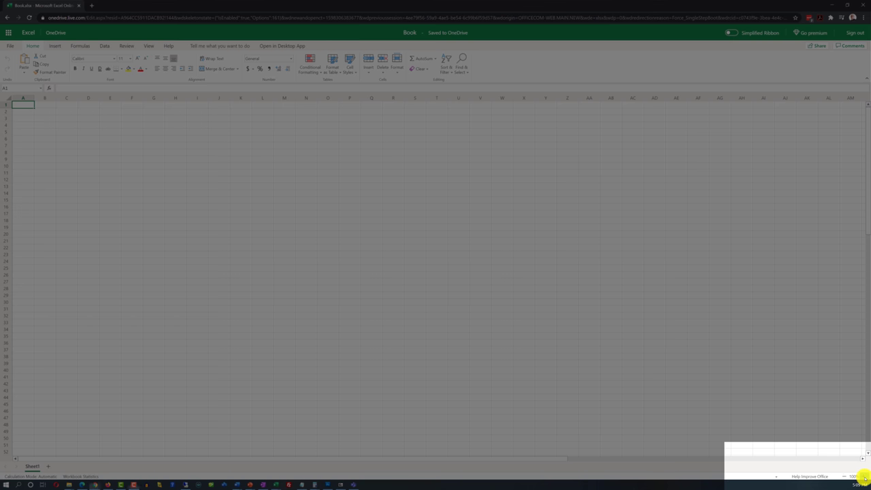
Adjust the grid zoom, then check Workbook Statistics: one sheet, no data, formulas or tables.
left_click(864, 478)
left_click(864, 478)
left_click(865, 478)
left_click(864, 478)
left_click(865, 478)
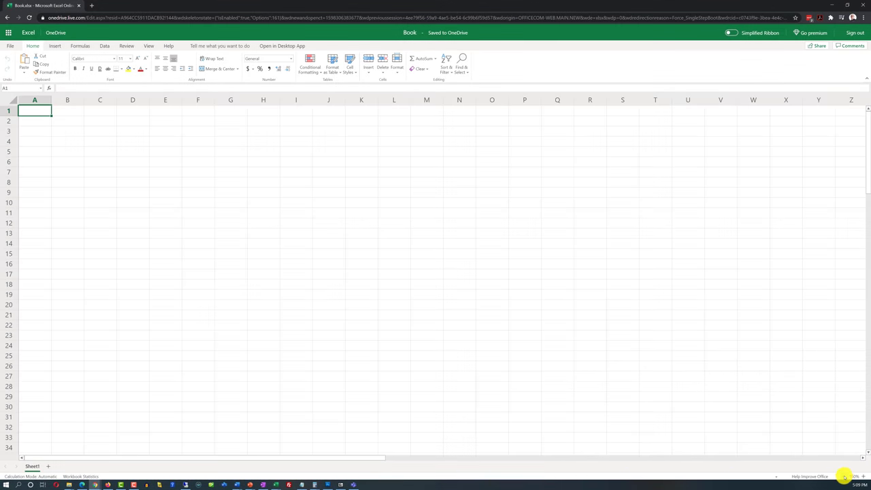
left_click(844, 476)
left_click(862, 478)
left_click(861, 478)
left_click(862, 478)
left_click(862, 478)
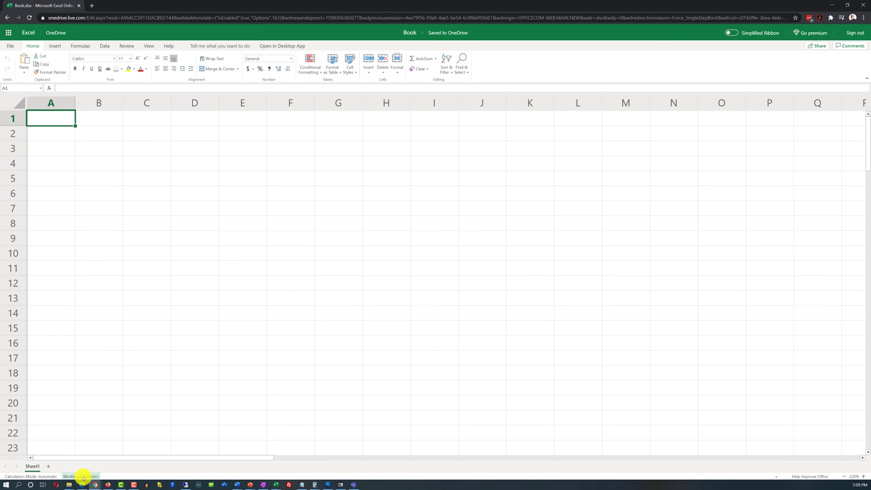
left_click(83, 477)
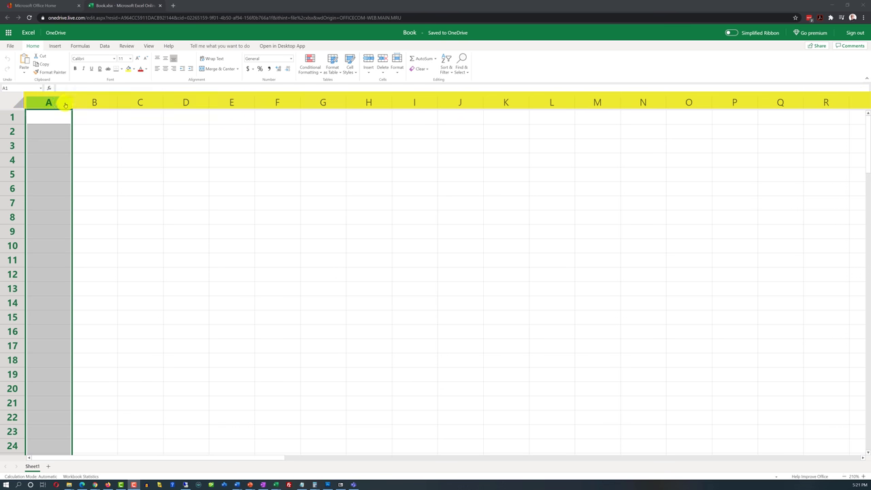
left_click(102, 108)
left_click(143, 105)
left_click(189, 105)
left_click(235, 105)
left_click(279, 106)
left_click(319, 106)
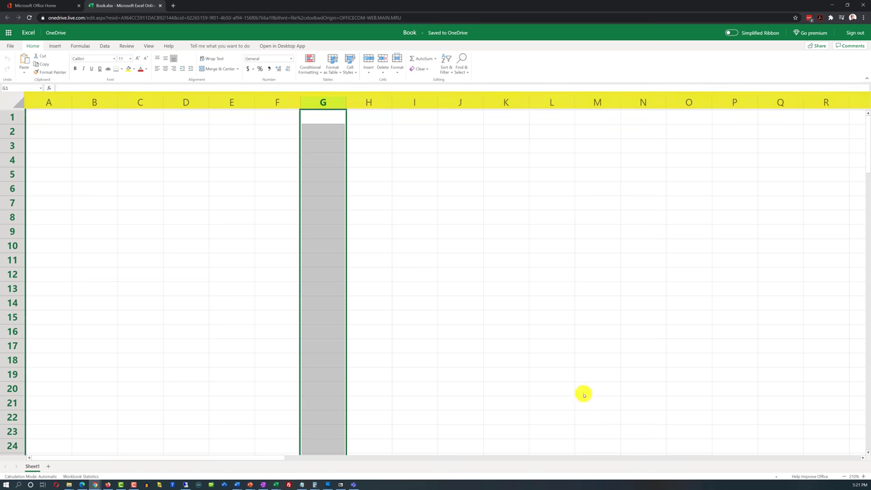
left_click_drag(282, 460, 480, 461)
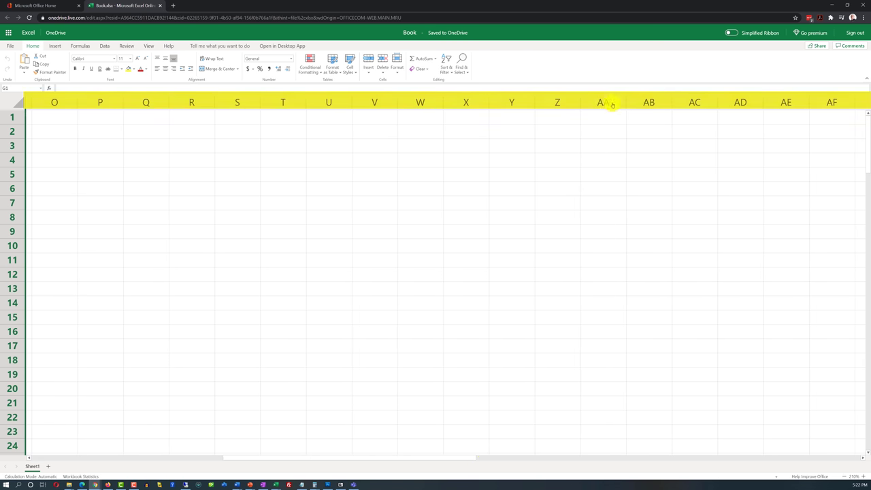
left_click(659, 97)
left_click(603, 102)
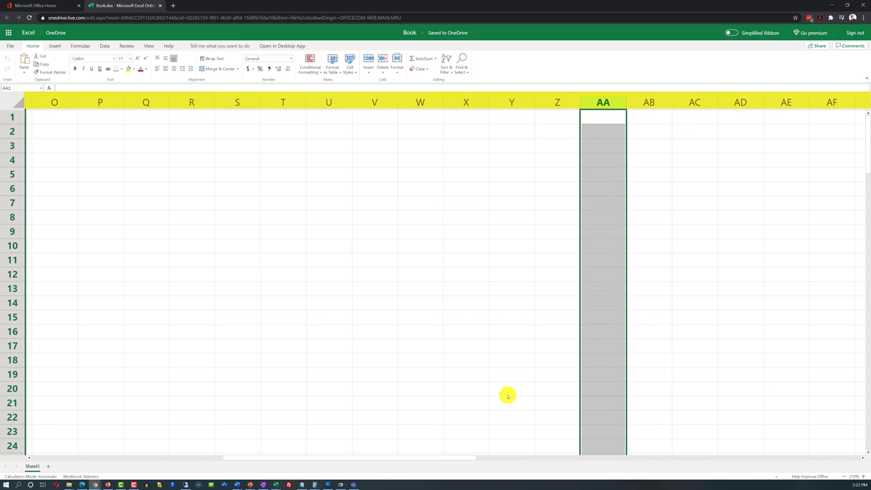
left_click_drag(448, 456, 215, 372)
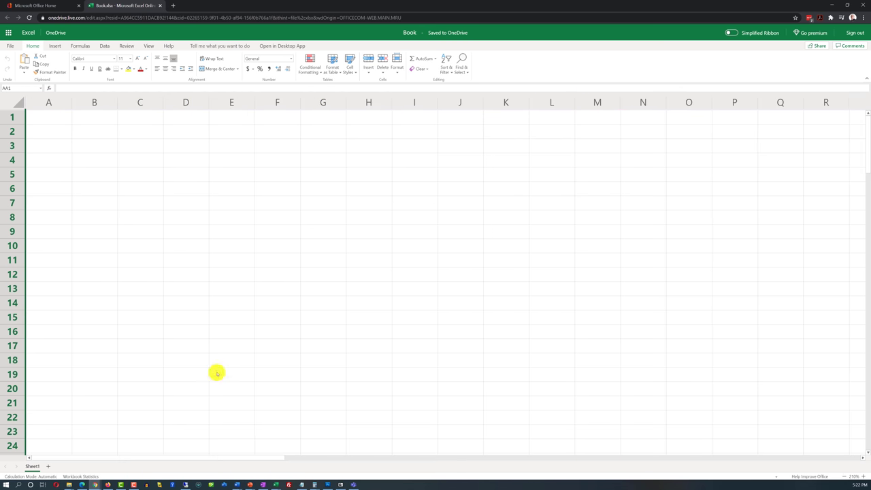
left_click(17, 119)
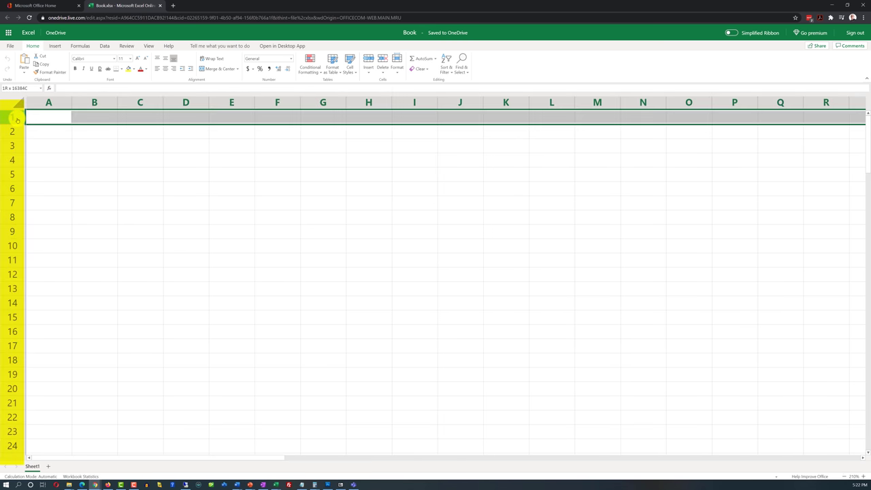
left_click(15, 146)
left_click(14, 161)
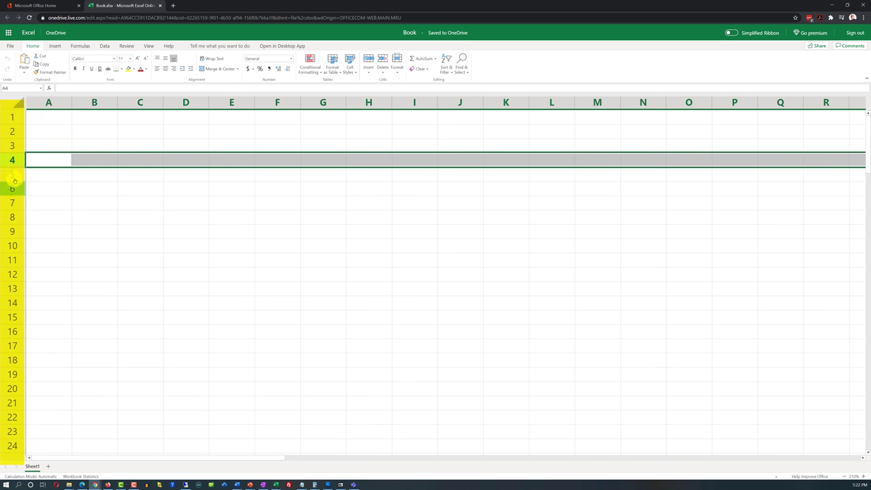
left_click(12, 175)
left_click(95, 102)
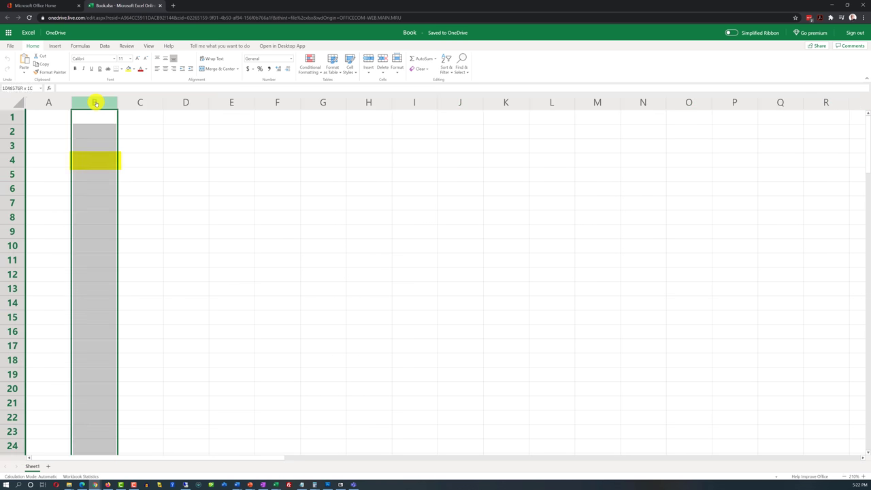
left_click(89, 161)
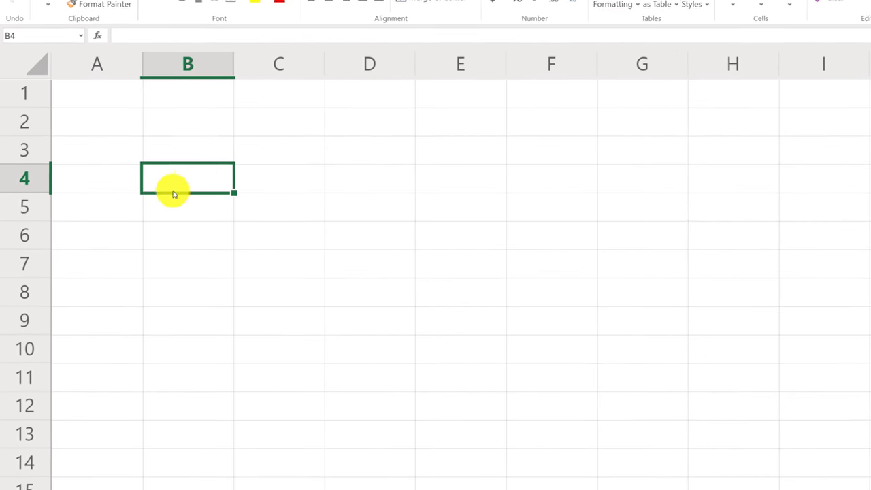
left_click(219, 117)
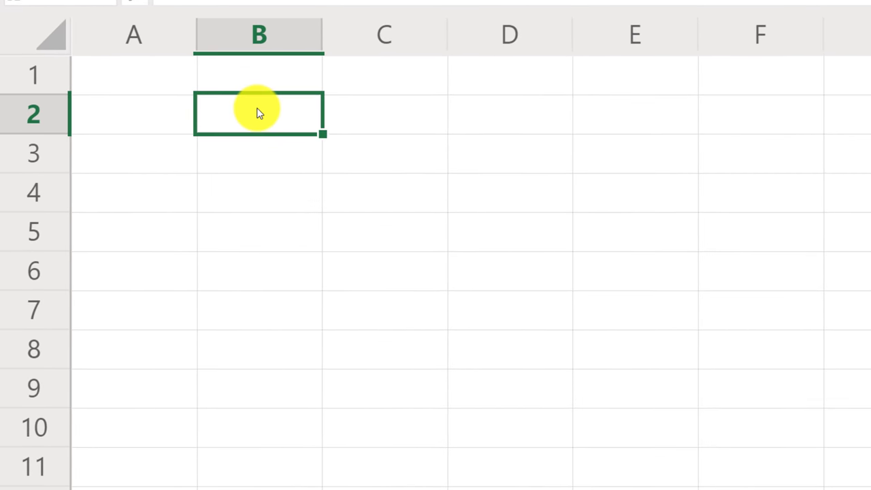
left_click_drag(259, 113, 406, 327)
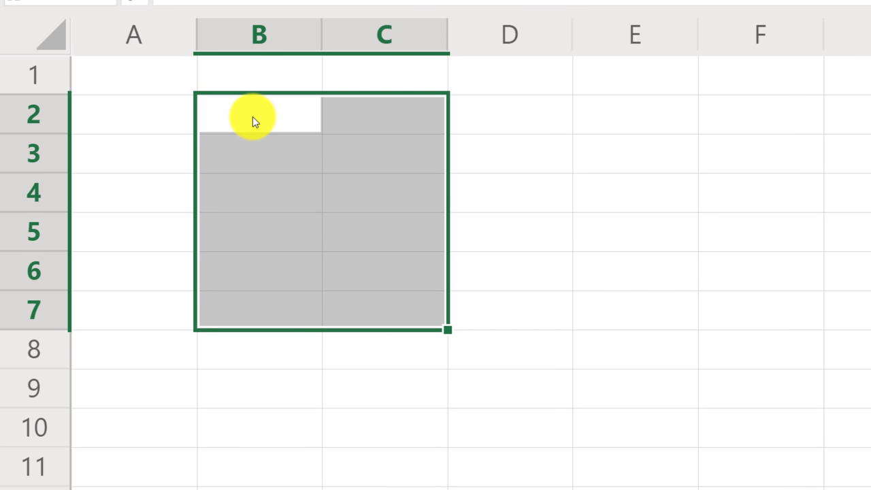
left_click(418, 317)
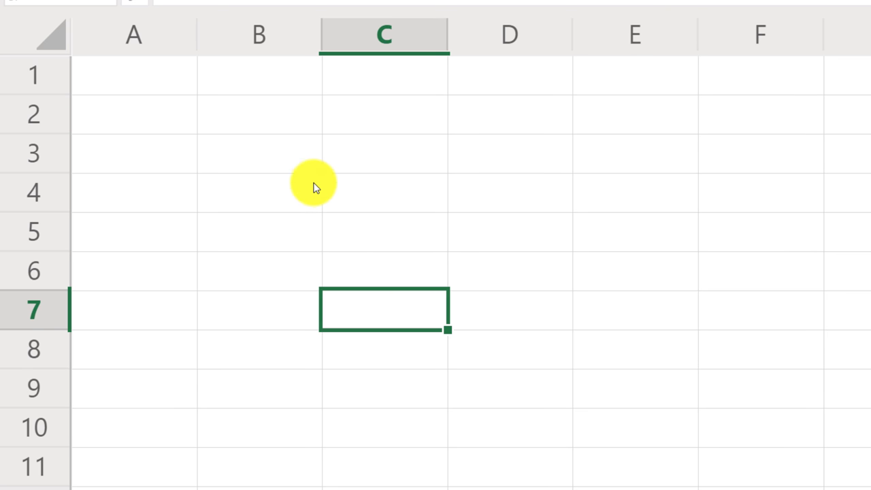
left_click_drag(278, 118, 417, 320)
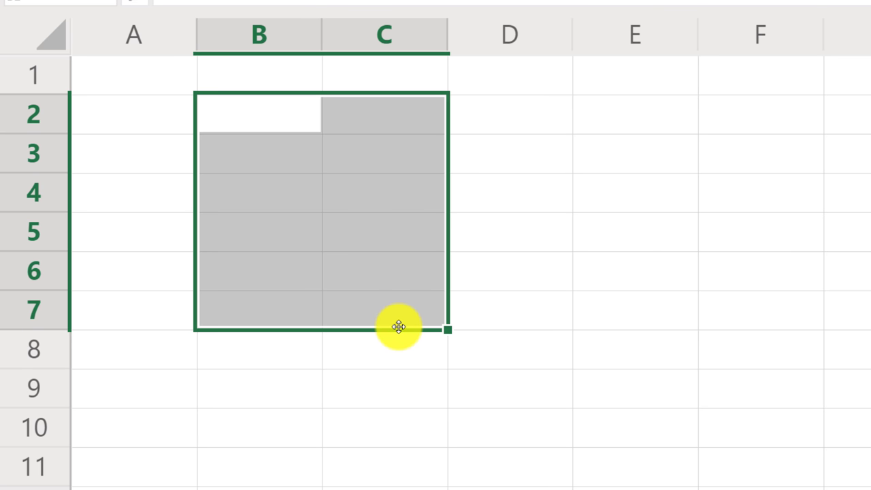
left_click(259, 348)
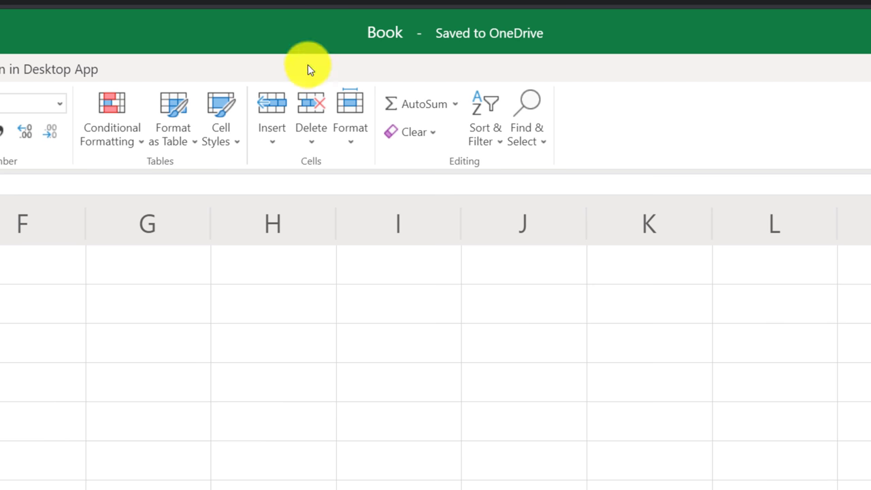
Rename the workbook to 'Excel Online Tutorial' and add two new blank worksheets.
left_click(394, 33)
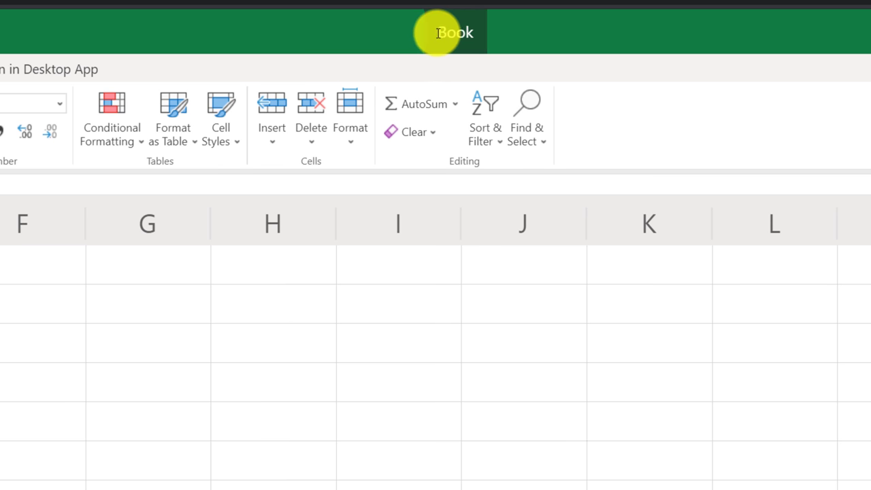
left_click(439, 32)
type("Excel Online Tutorial")
key("Return")
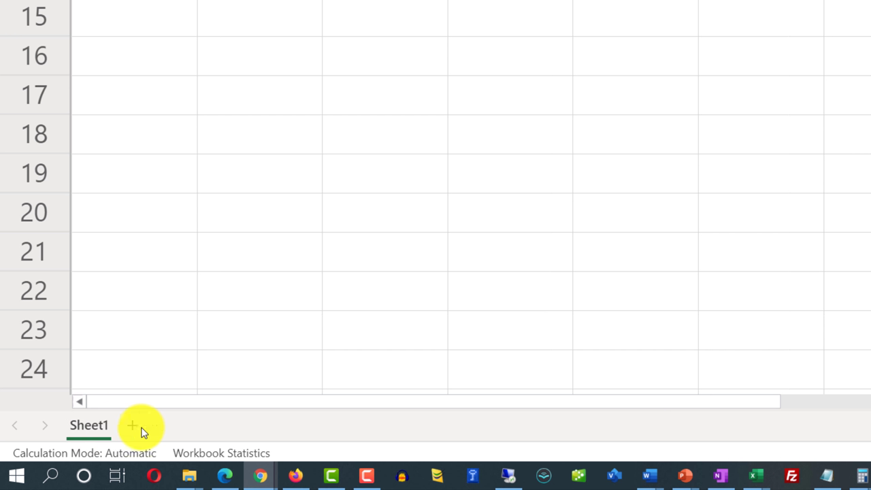
left_click(141, 428)
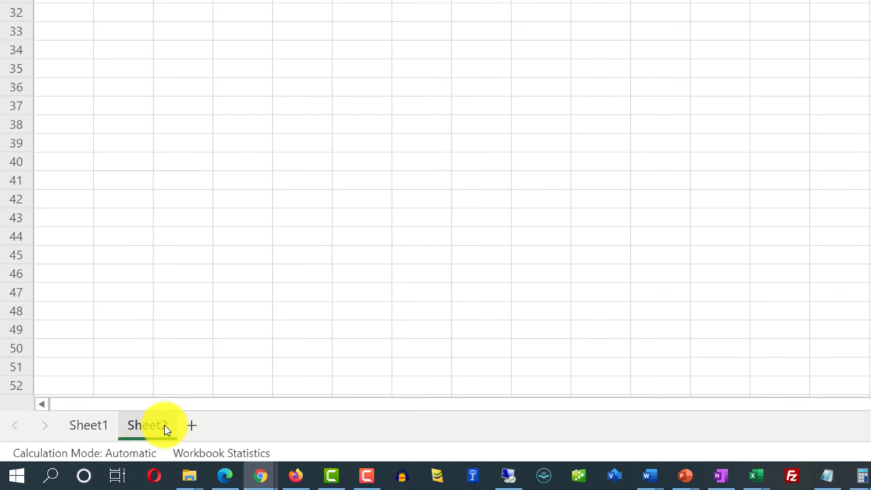
left_click(191, 427)
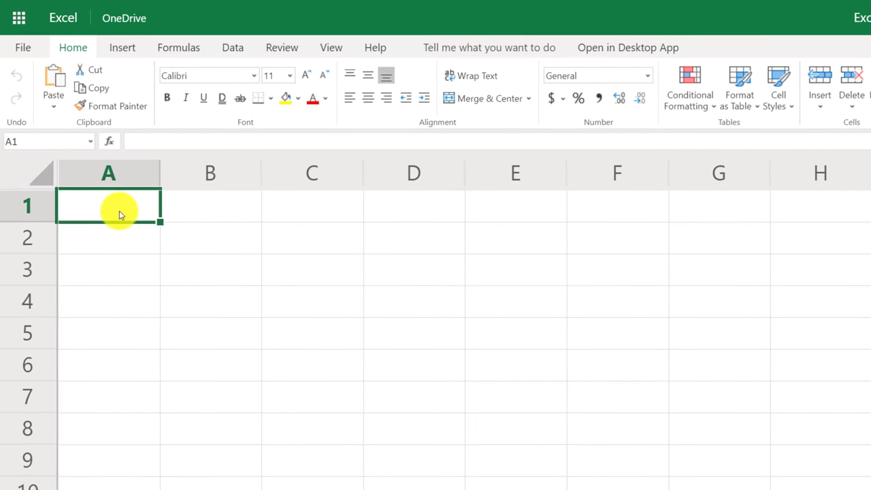
Enter the headings Expenses in A1 and January in B1.
double_click(129, 216)
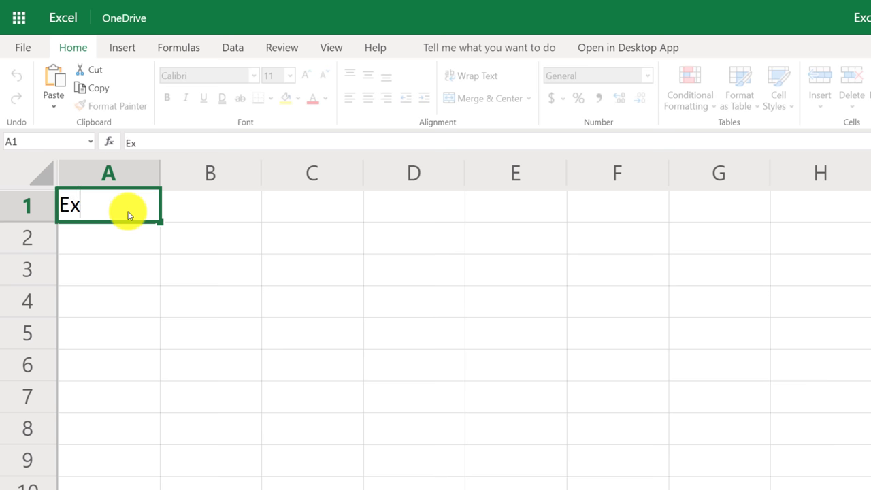
type("ses")
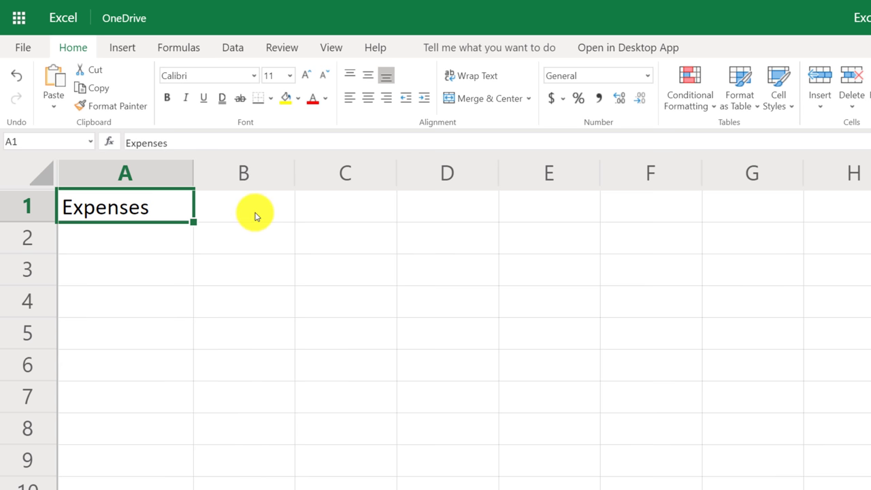
key("Tab")
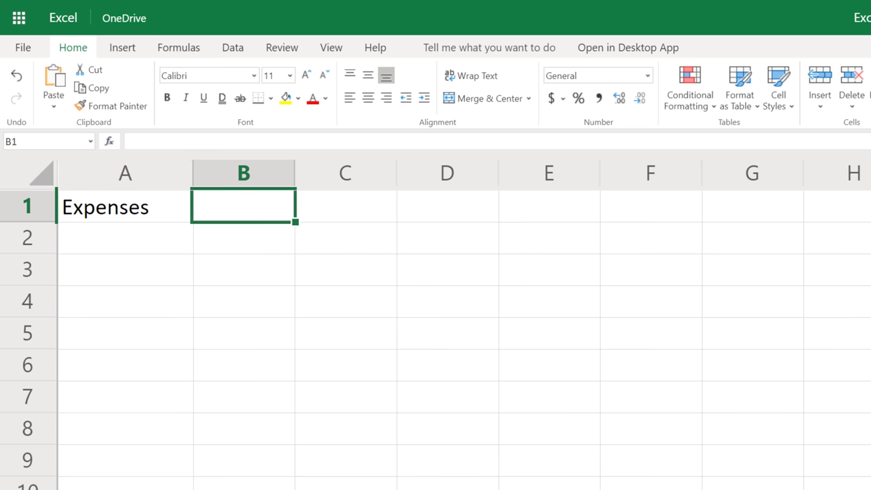
type("January")
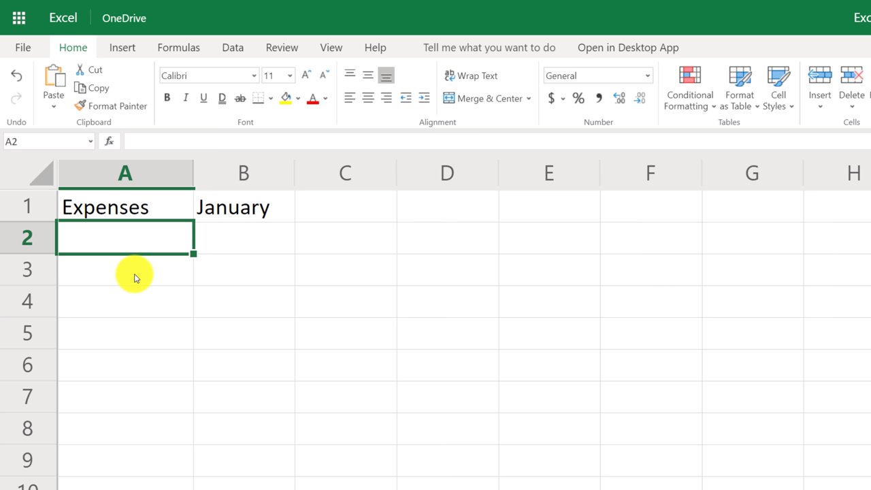
Enter the row labels Lease in A2 and Utilites in A3.
key("Up")
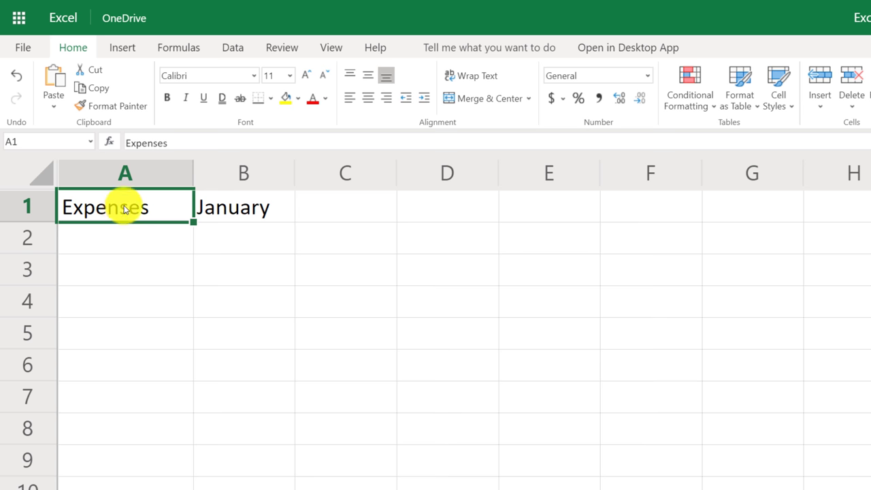
key("Down")
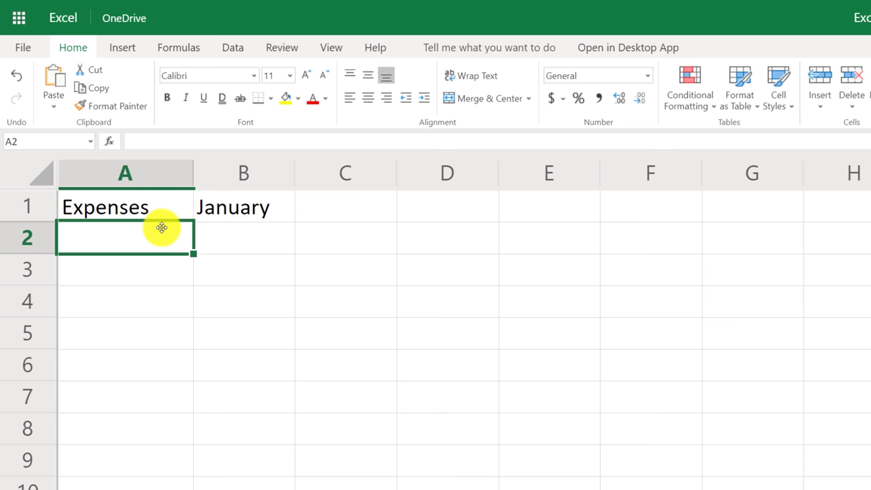
type("Lease")
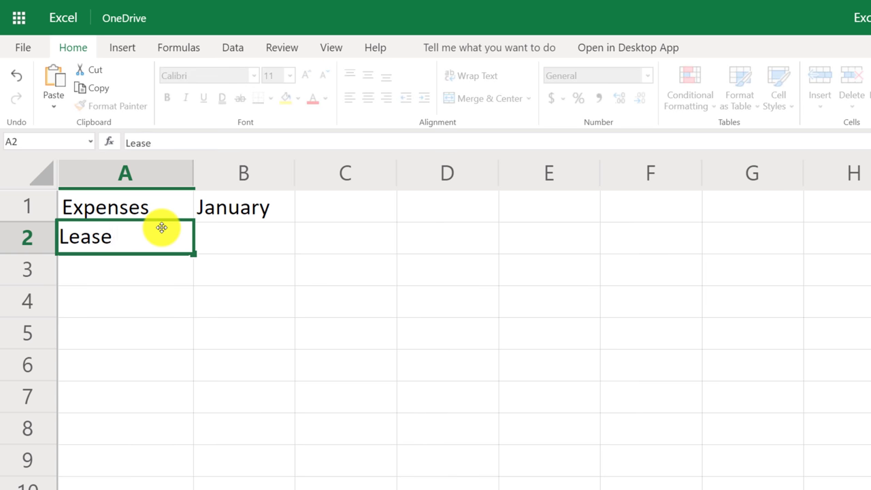
key("Return")
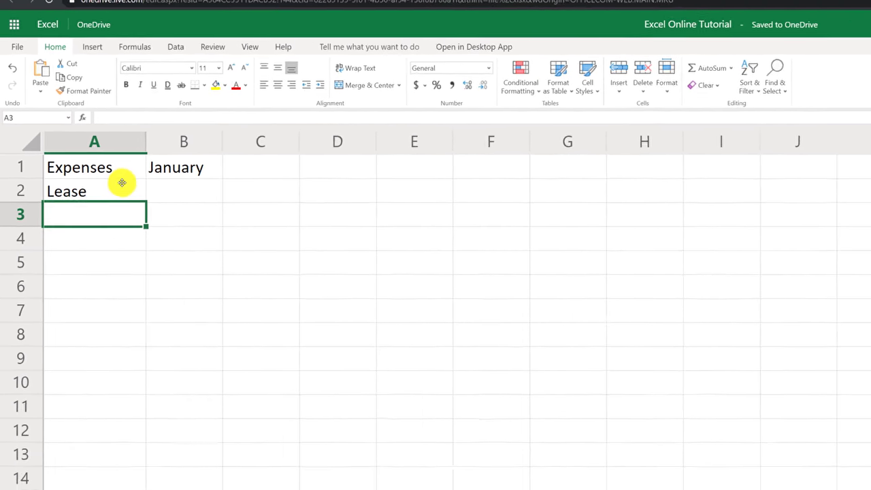
type("U")
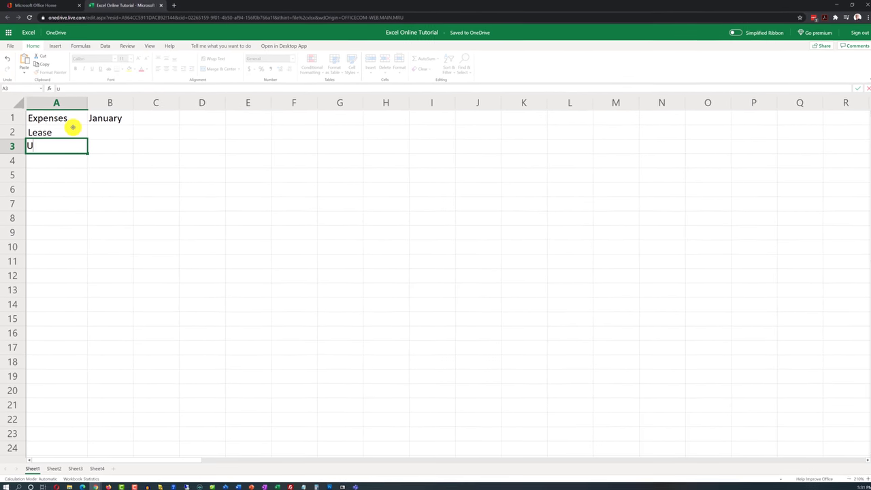
type("tilites")
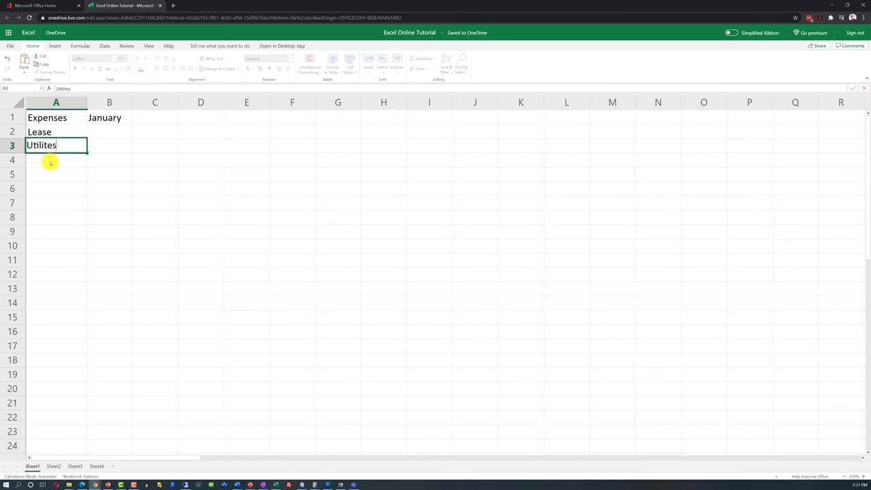
key("Return")
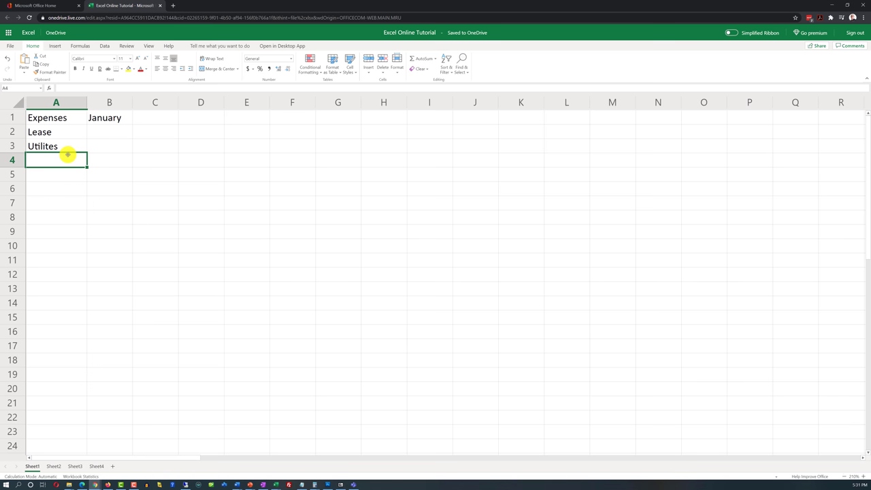
key("Up")
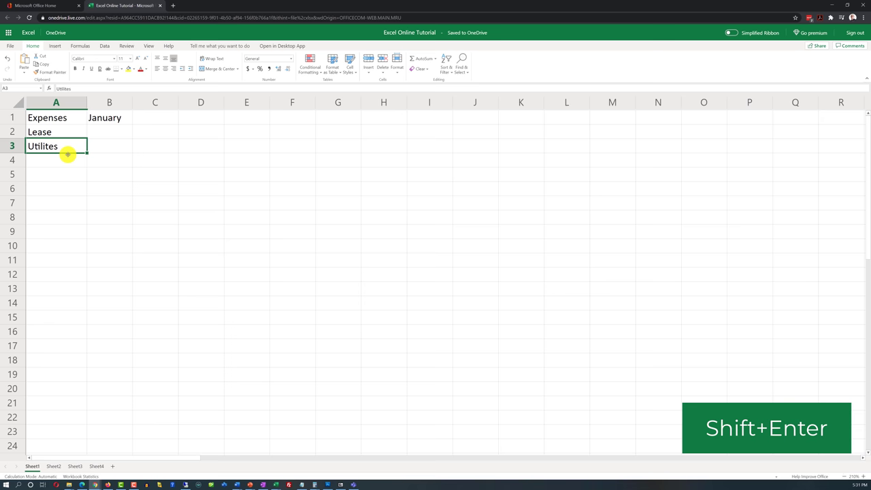
key("shift+Return")
key("shift+Return")
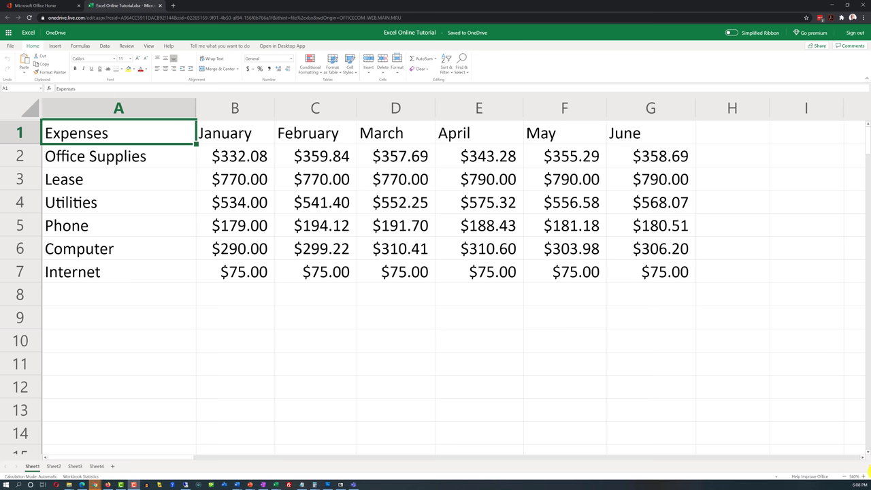
left_click(864, 478)
left_click(864, 478)
left_click(865, 477)
left_click(865, 478)
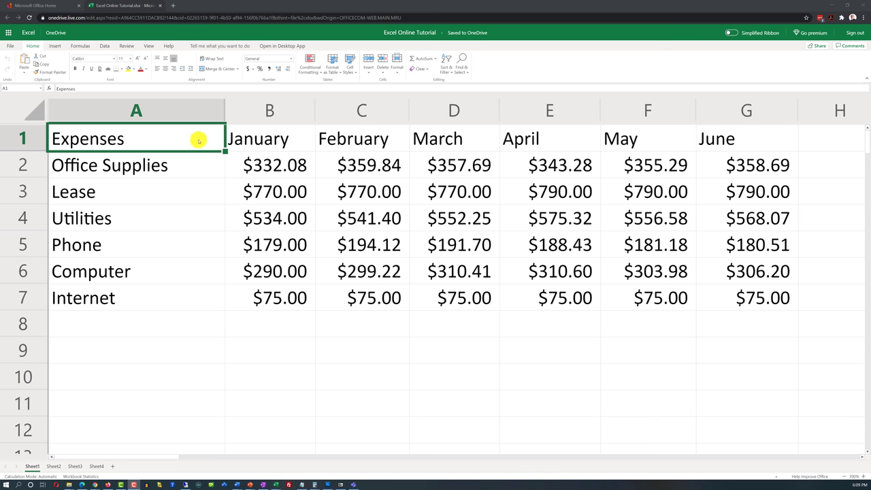
Apply All Borders to the expenses table A1:G7, then select A9.
mouse_move(198, 141)
left_mouse_down()
mouse_move(535, 194)
mouse_move(735, 297)
left_mouse_up()
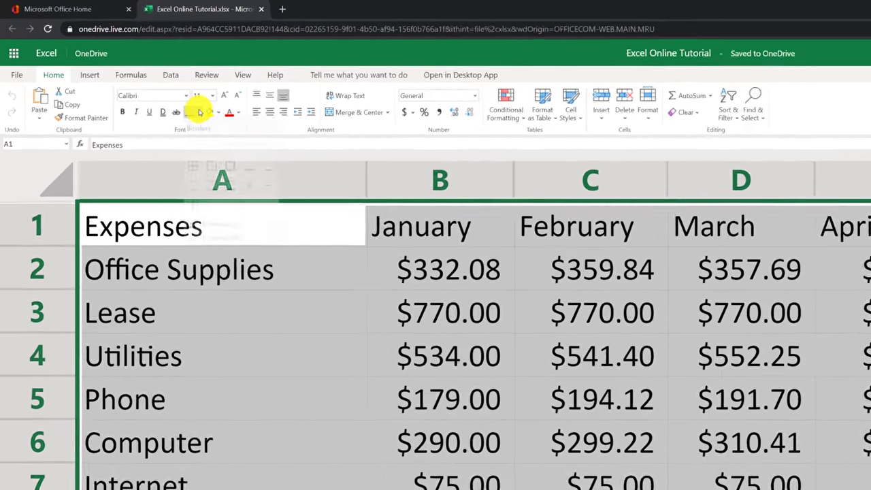
left_click(199, 112)
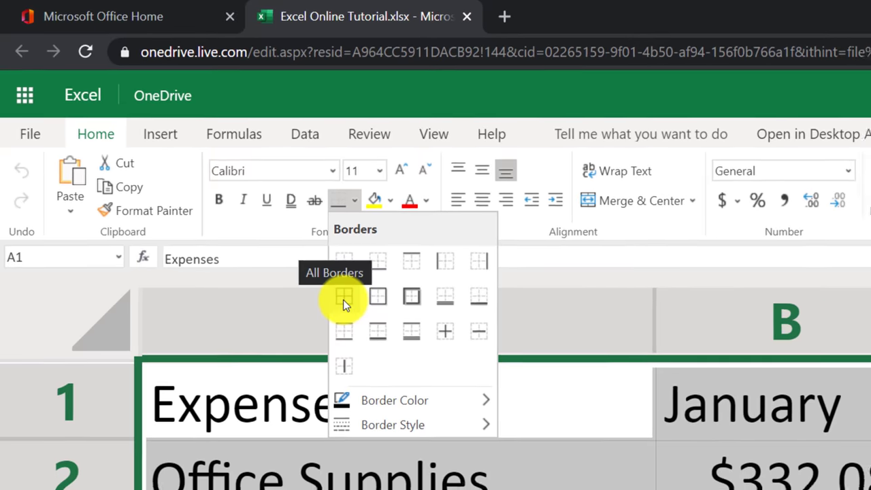
left_click(358, 310)
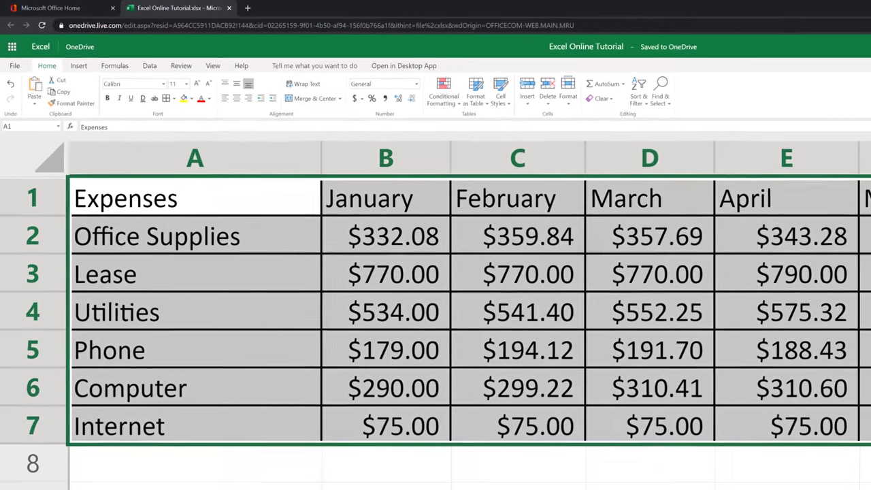
left_click(234, 375)
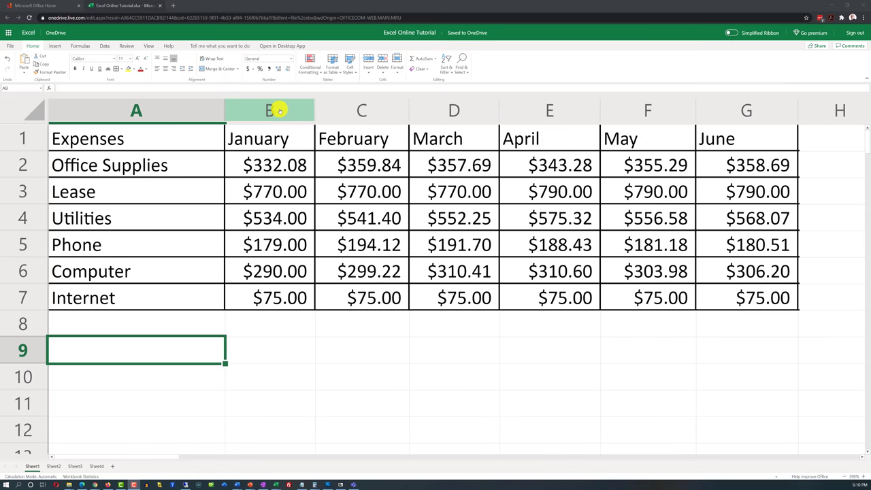
Center-align the month headings and dollar amounts in columns B through G.
left_click_drag(279, 111, 724, 142)
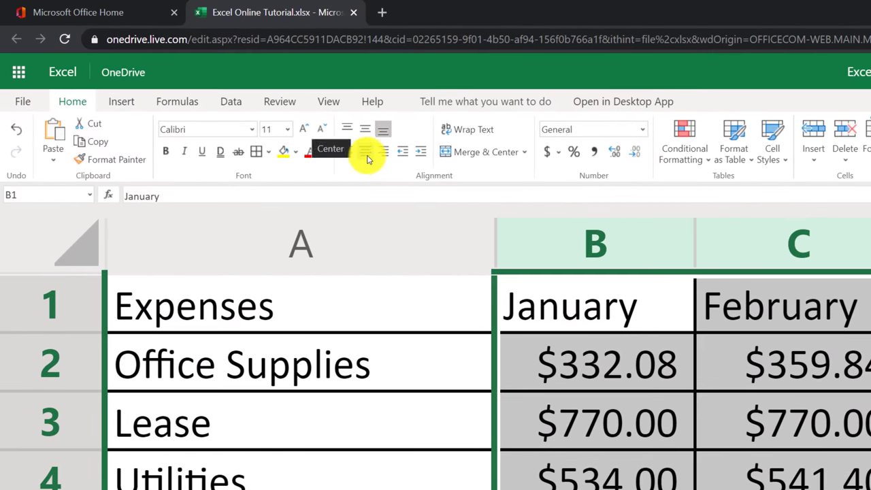
left_click(367, 154)
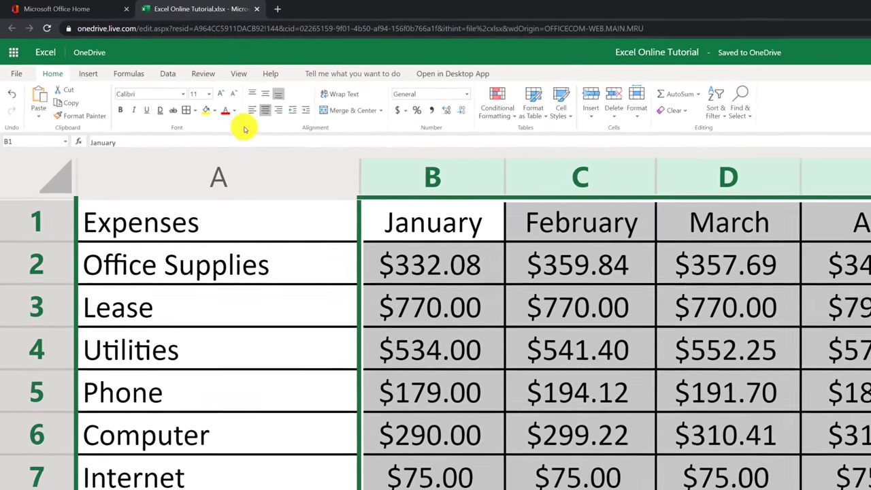
left_click(303, 132)
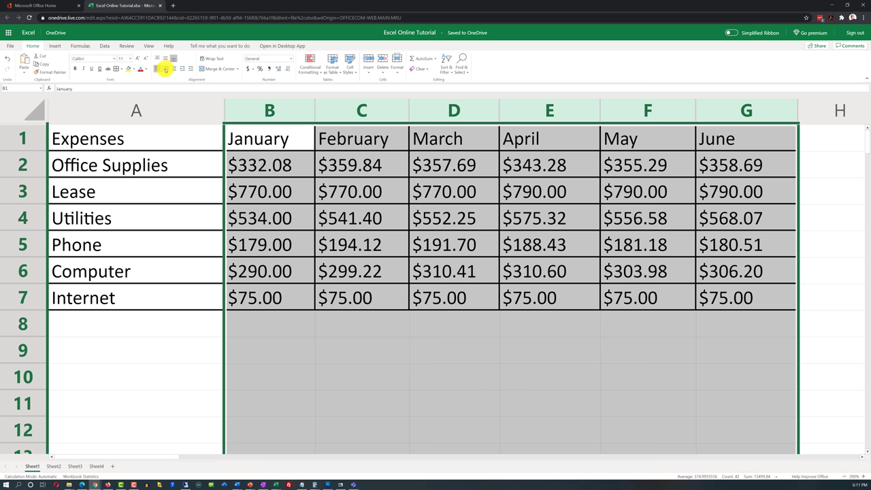
left_click(165, 69)
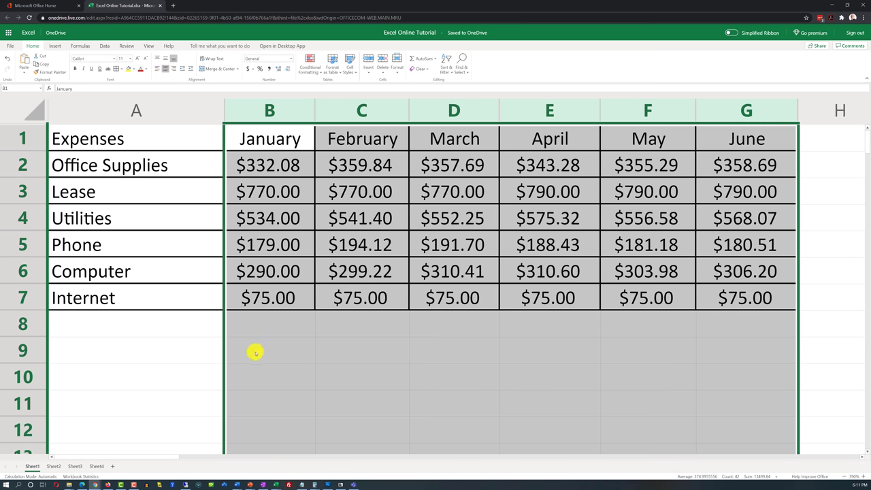
left_click(269, 324)
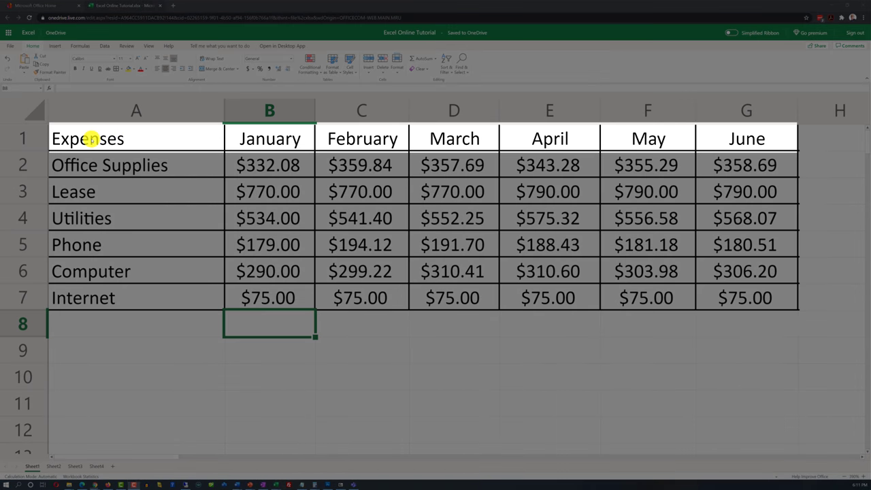
Fill the Expenses-to-June header cells A1:G1 light gold and make their text bold.
left_click_drag(90, 138, 749, 138)
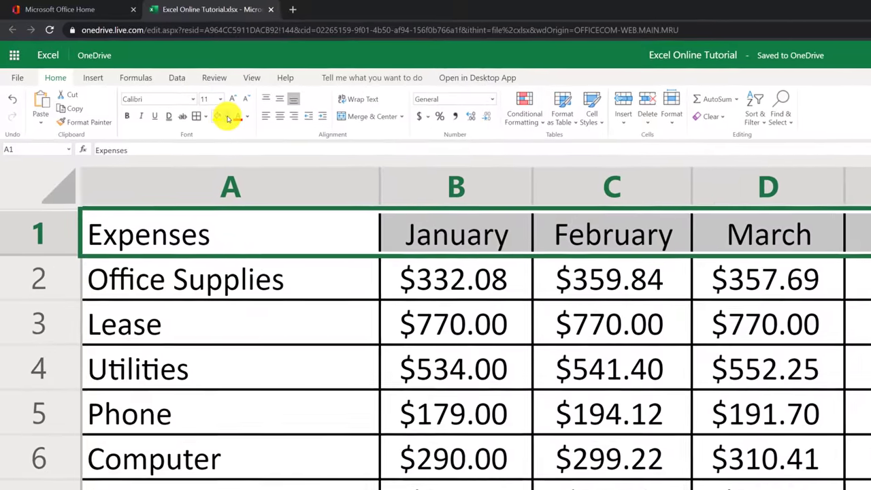
left_click(139, 72)
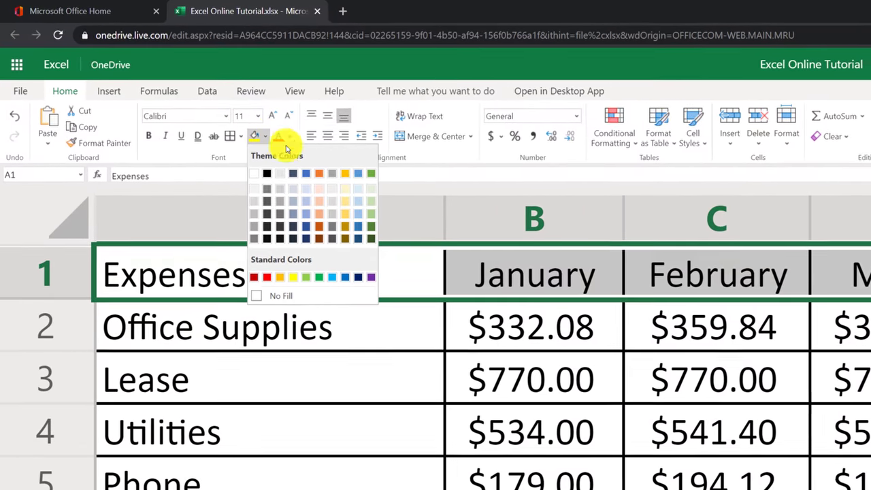
left_click(331, 180)
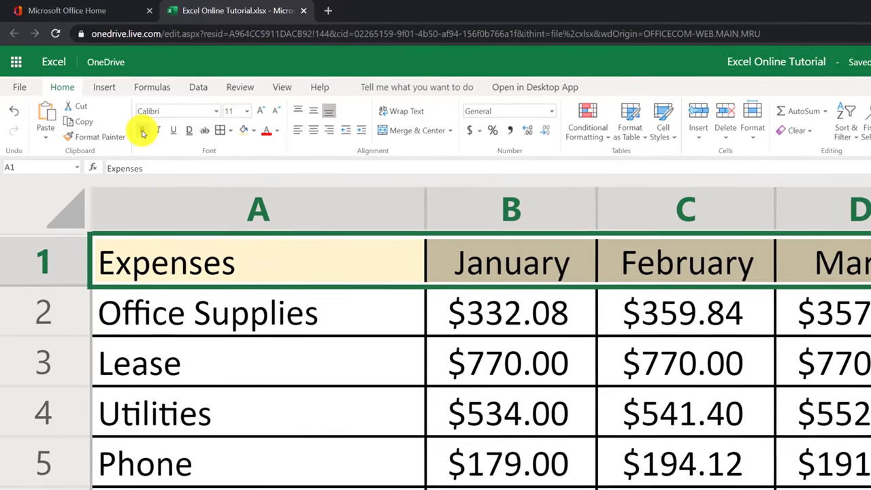
left_click(149, 137)
left_click(136, 469)
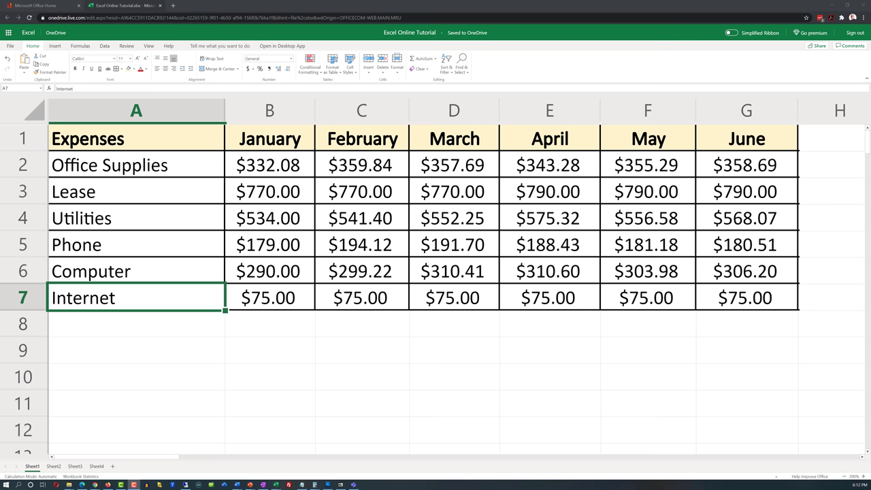
left_click(35, 139)
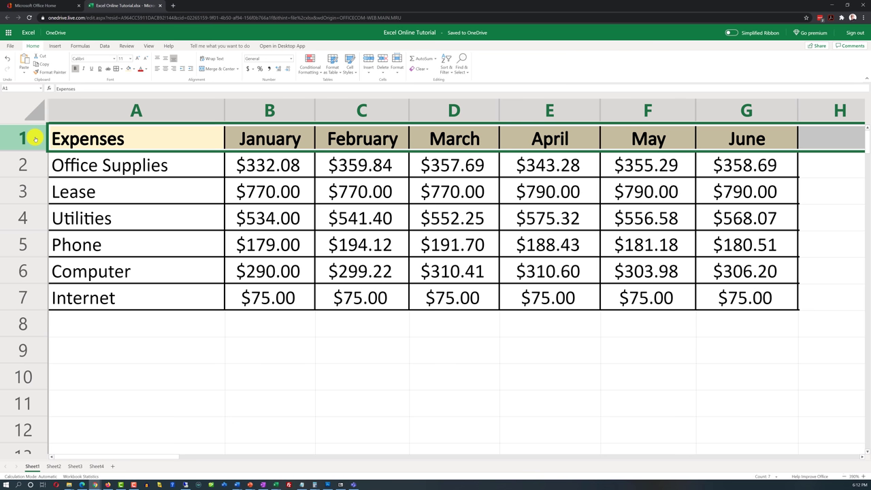
Turn on header-row filters and sort the Expenses column A–Z, Computer through Utilities.
left_click(447, 68)
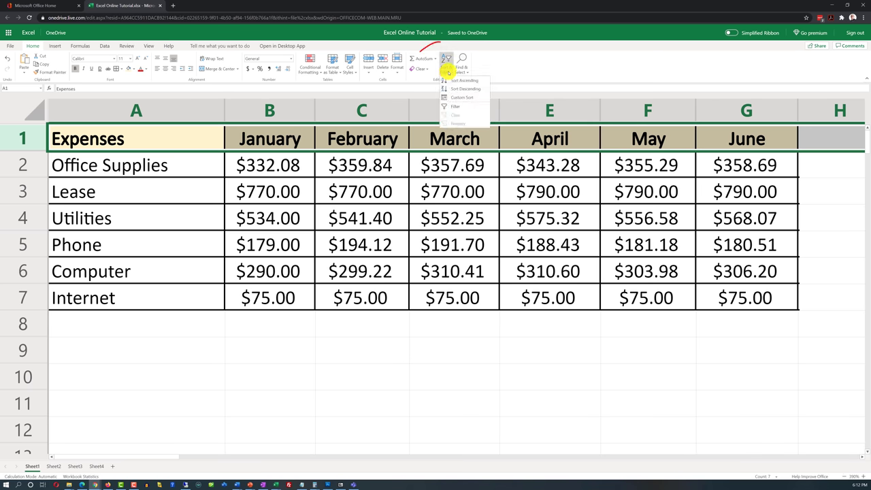
left_click(452, 106)
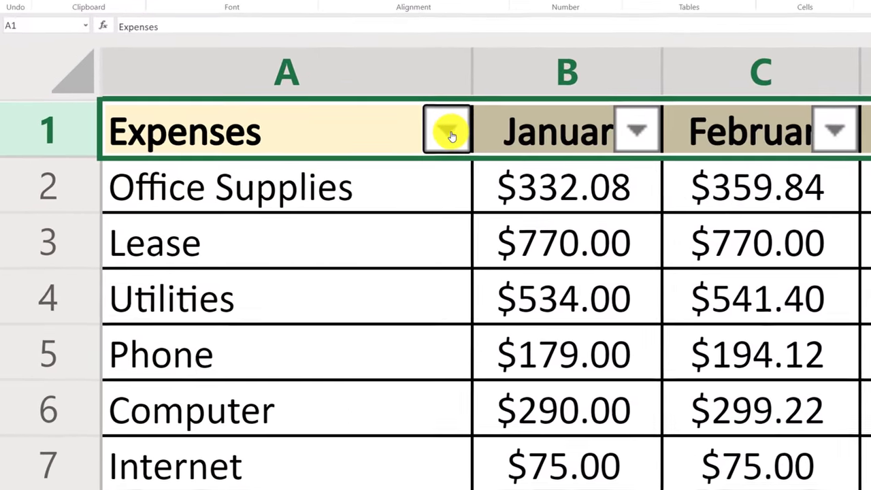
left_click(452, 135)
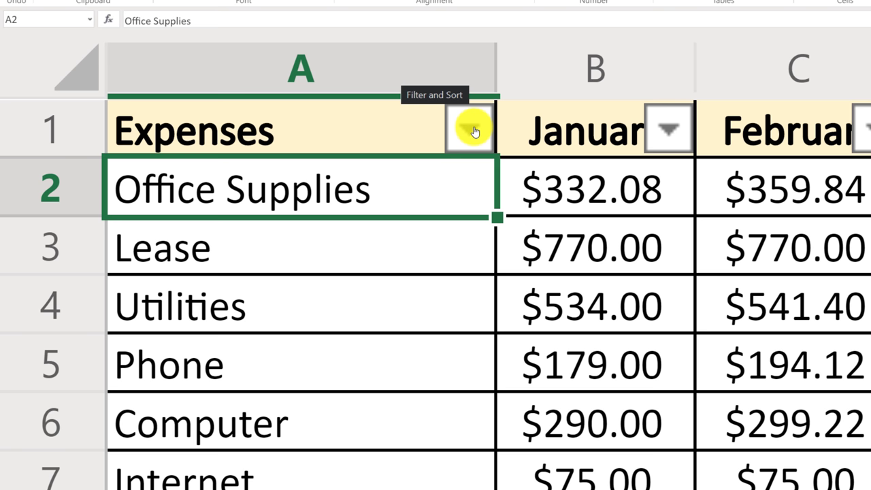
left_click(475, 130)
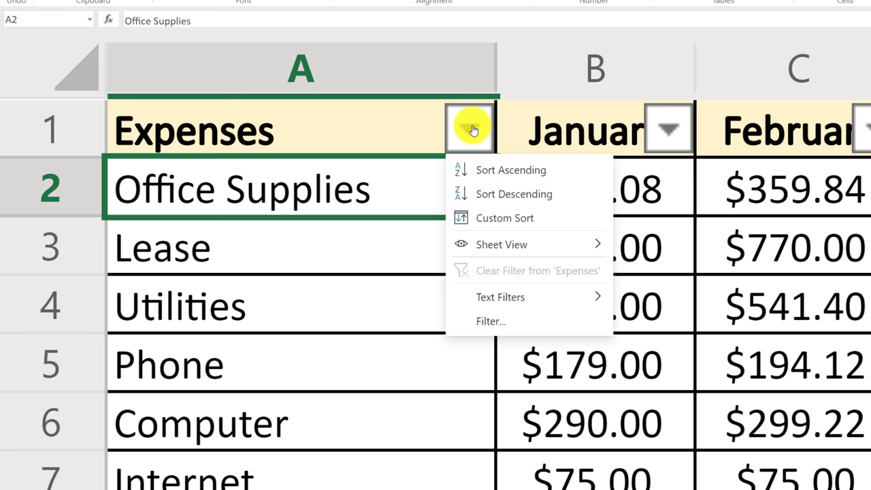
left_click(509, 171)
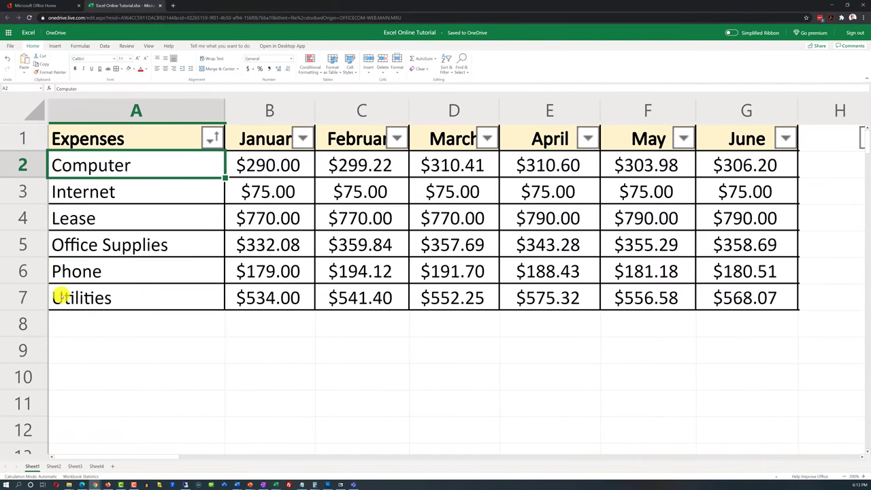
Use AutoSum in B8 to enter =SUM(B2:B7), giving the January total $2,180.08.
key("ctrl+Down")
key("Down")
key("Right")
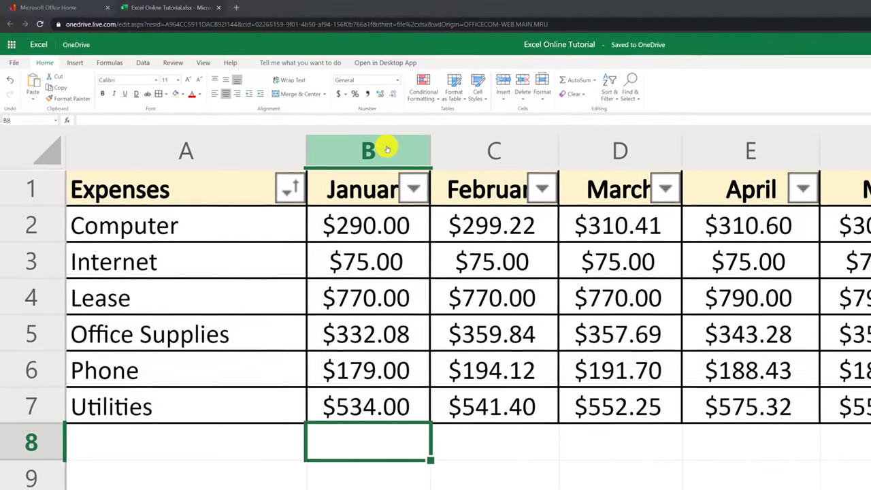
left_click(590, 83)
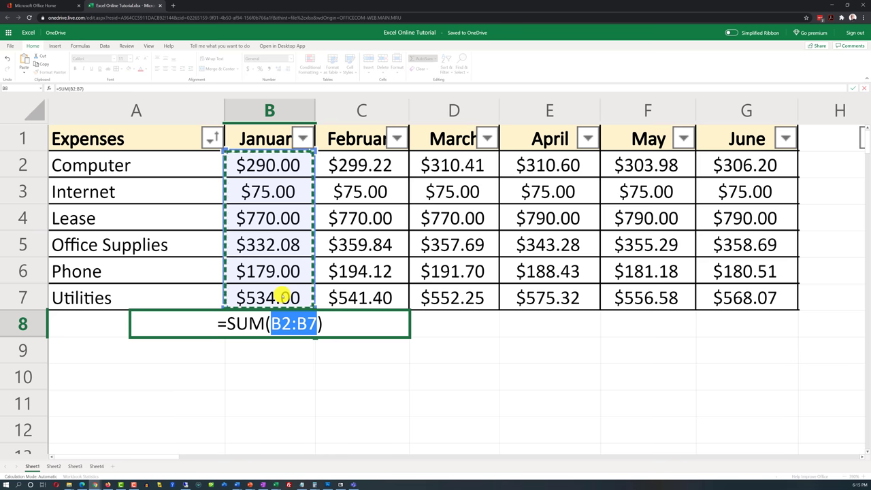
key("Return")
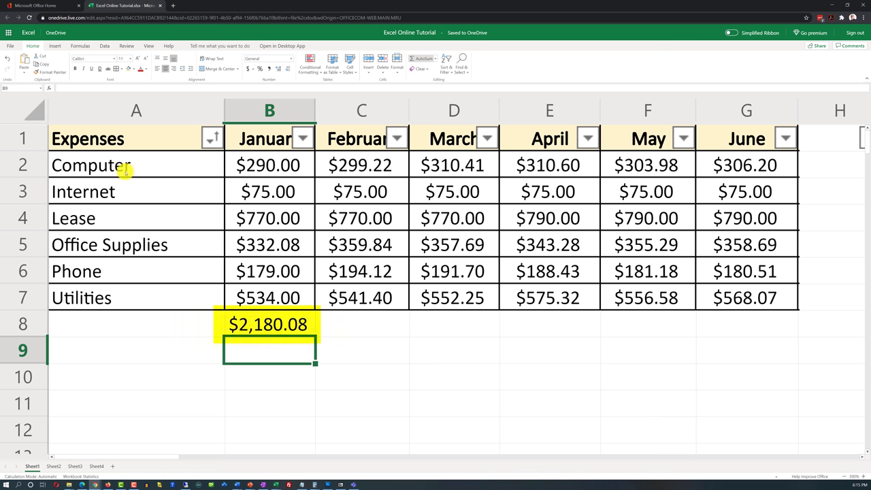
key("Up")
scroll(27, 245, "right", 1)
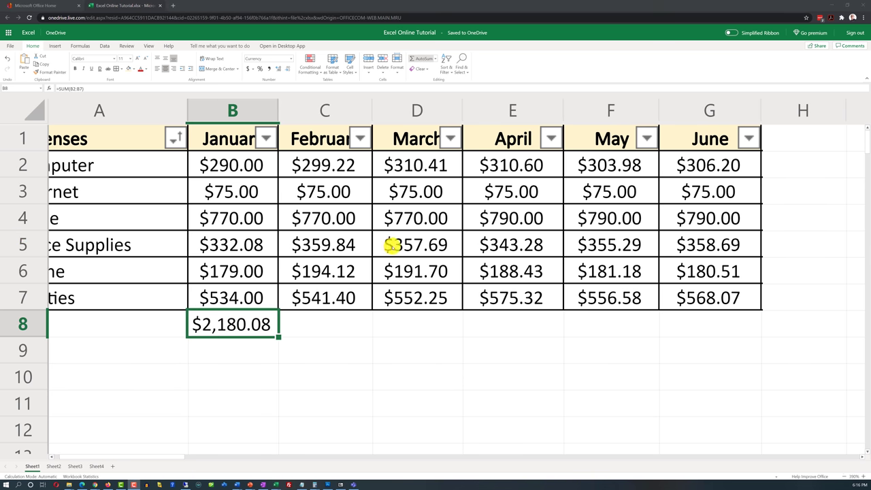
left_click(339, 328)
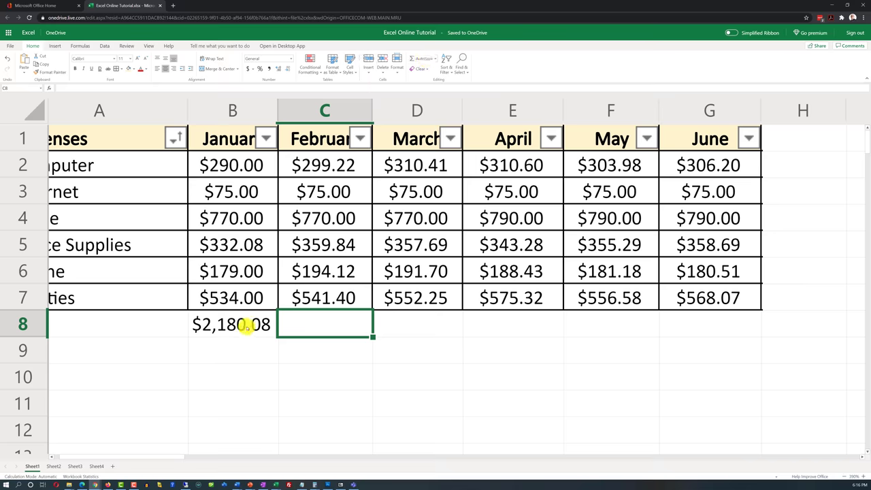
Fill the B8 SUM formula right to G8 for February–June totals ($2,239.58 to $2,278.47).
left_click(245, 326)
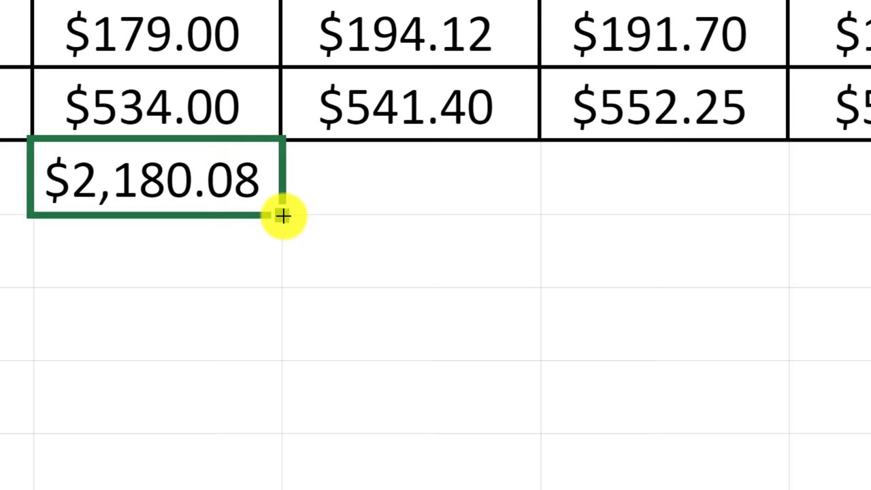
left_click_drag(283, 216, 870, 216)
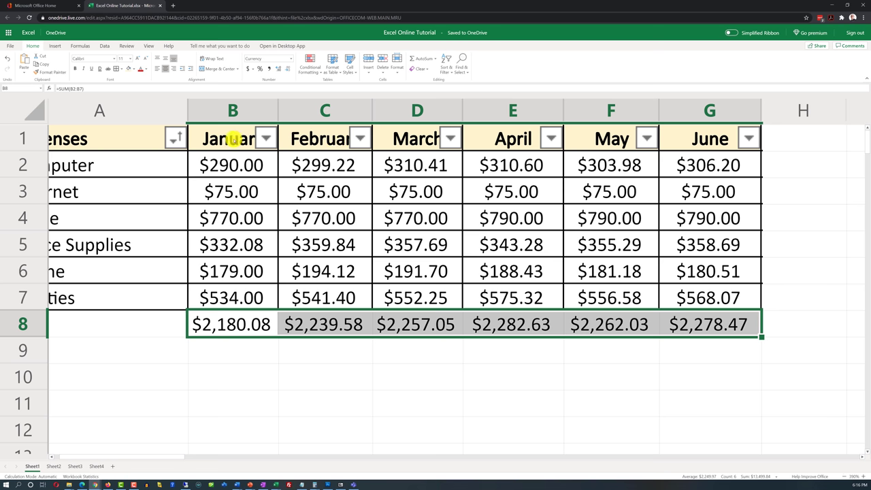
Enter 'Total' in cell A8 and align it right.
left_click(130, 323)
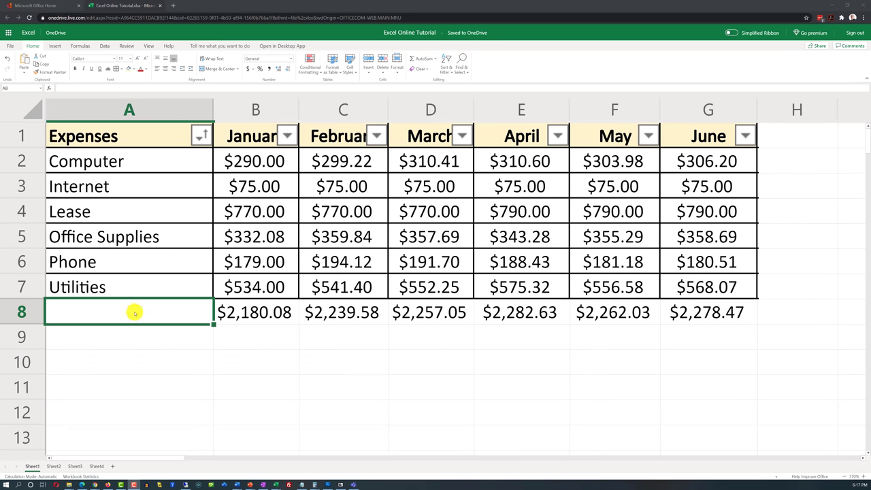
double_click(156, 301)
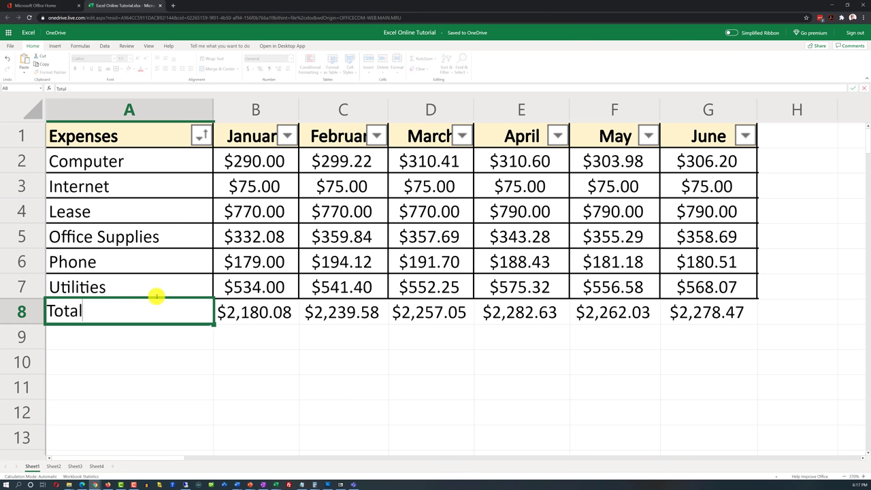
left_click(102, 361)
left_click(125, 312)
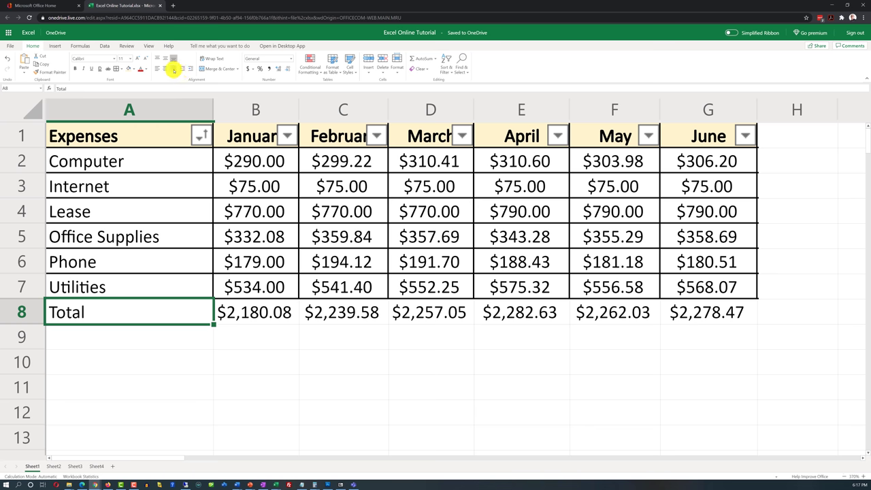
left_click(174, 69)
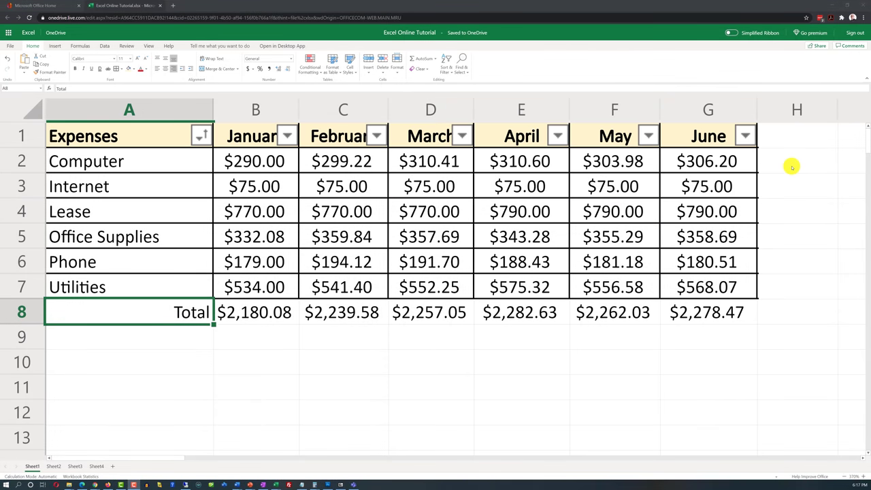
Enter =SUM(B2:G2) in H2 for the Computer row's six-month total.
left_click(791, 166)
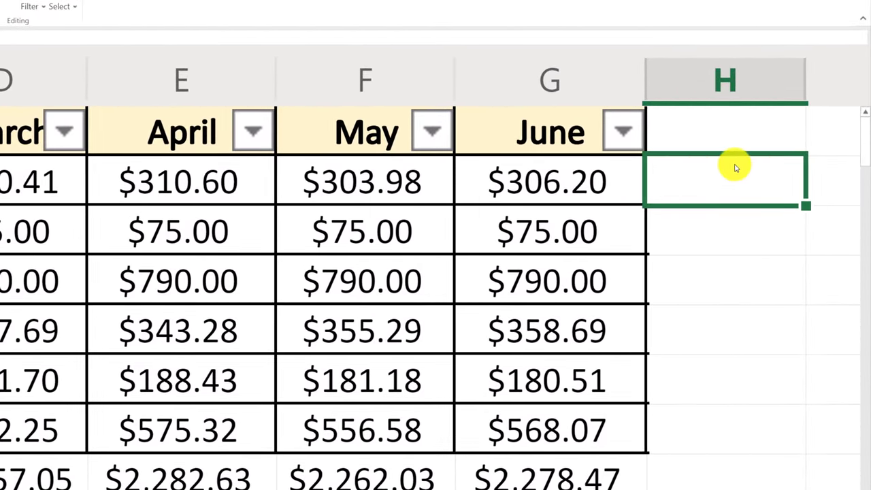
type("=")
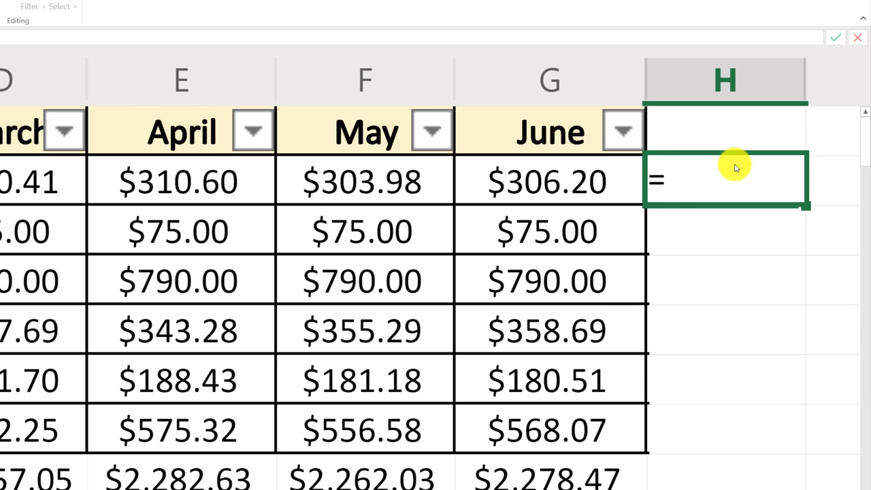
type("SUM(")
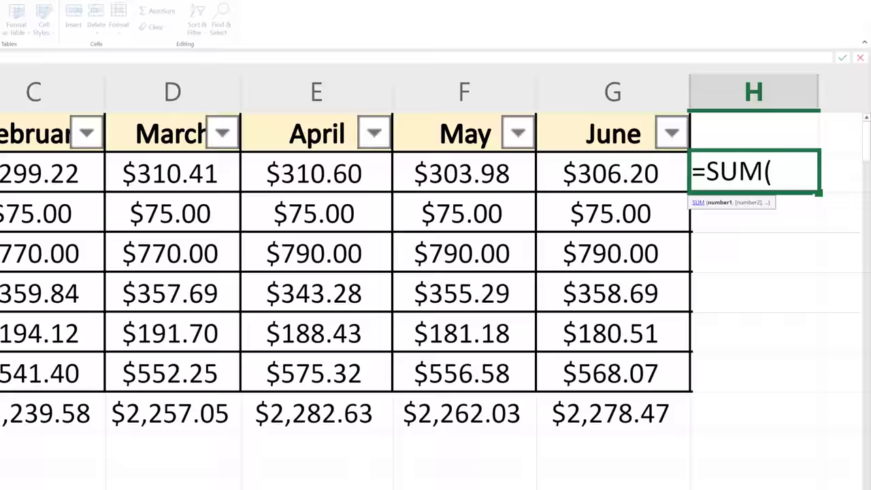
left_click_drag(0, 172, 599, 172)
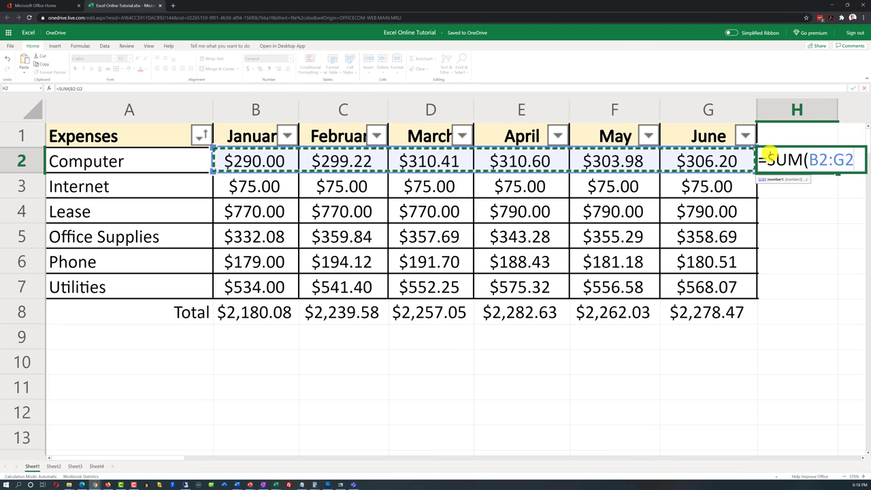
type(")")
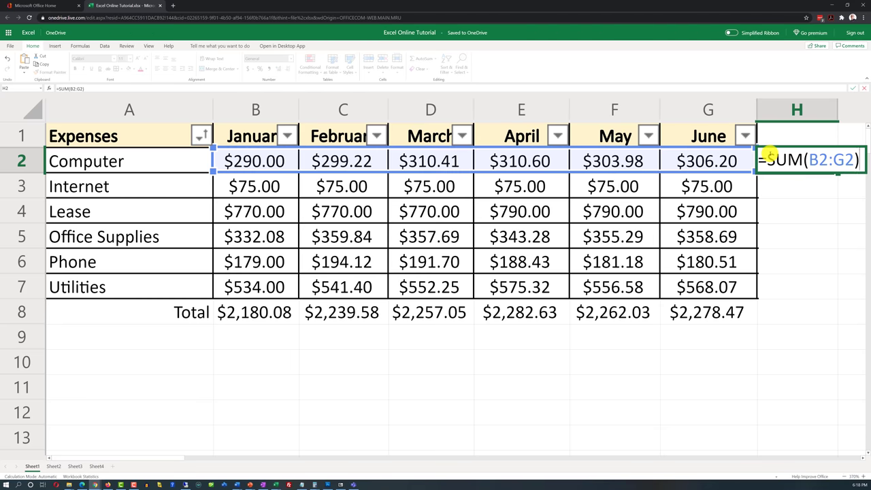
key("Return")
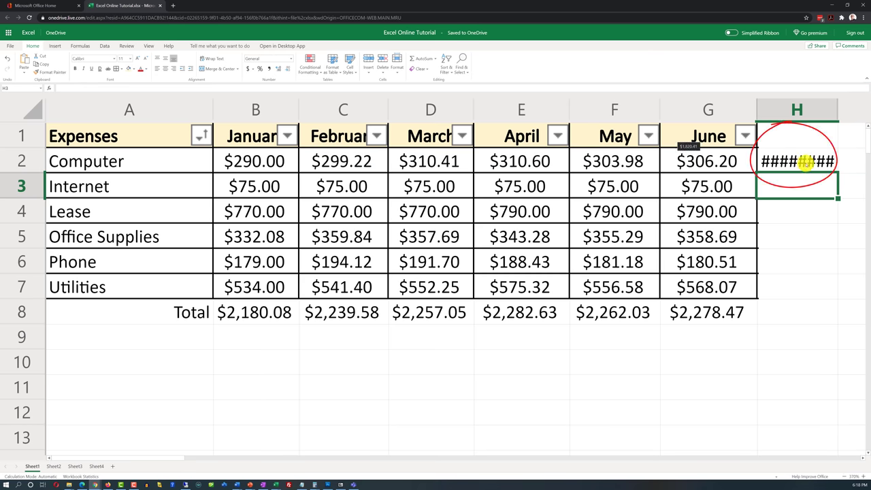
Widen and autofit column H so H2 displays $1,820.41.
left_click(863, 459)
left_click(863, 460)
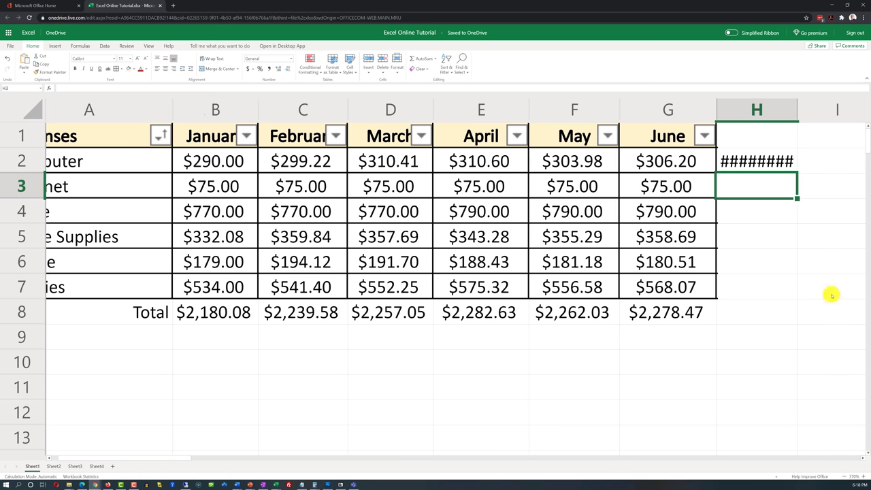
mouse_move(796, 107)
left_mouse_down()
mouse_move(830, 108)
mouse_move(801, 118)
left_mouse_up()
double_click(800, 112)
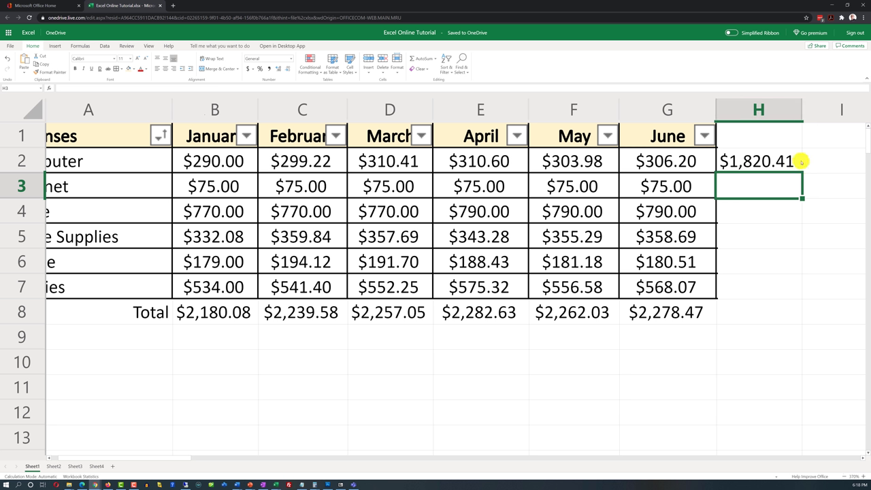
Copy the H2 total formula into H3:H7, giving totals from $450.00 to $3,327.62.
left_click(801, 162)
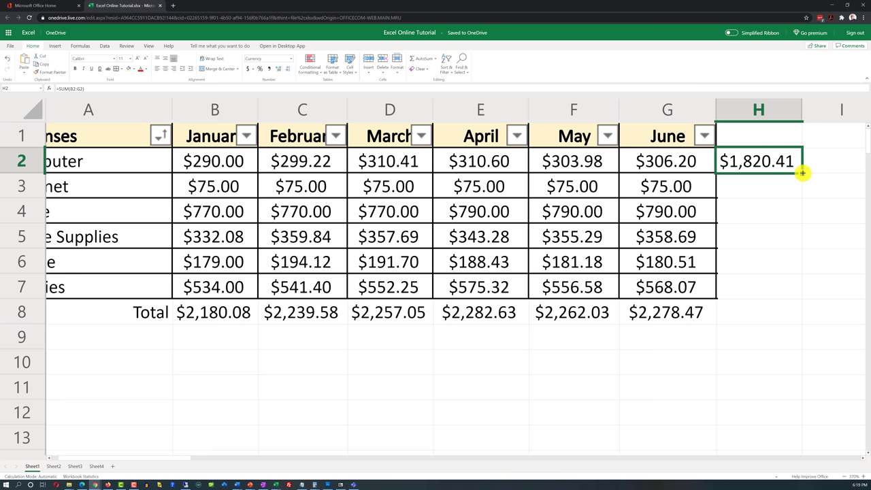
left_click(754, 185)
left_click(763, 161)
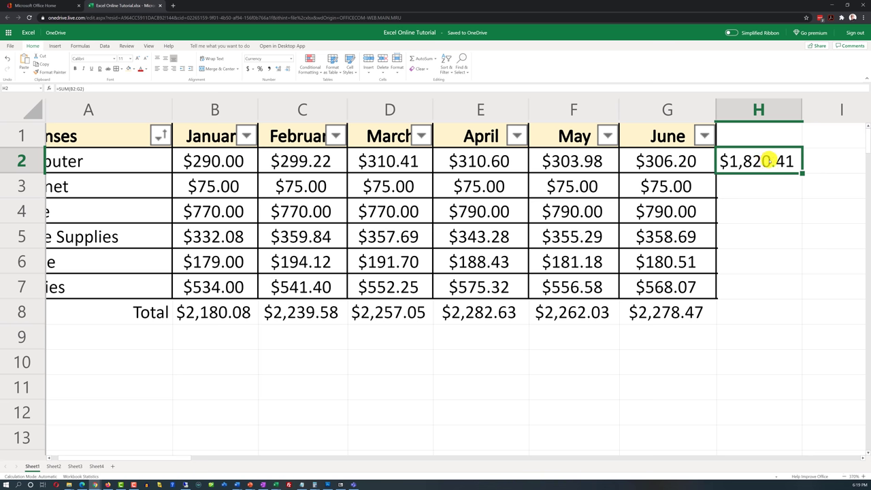
key("ctrl+c")
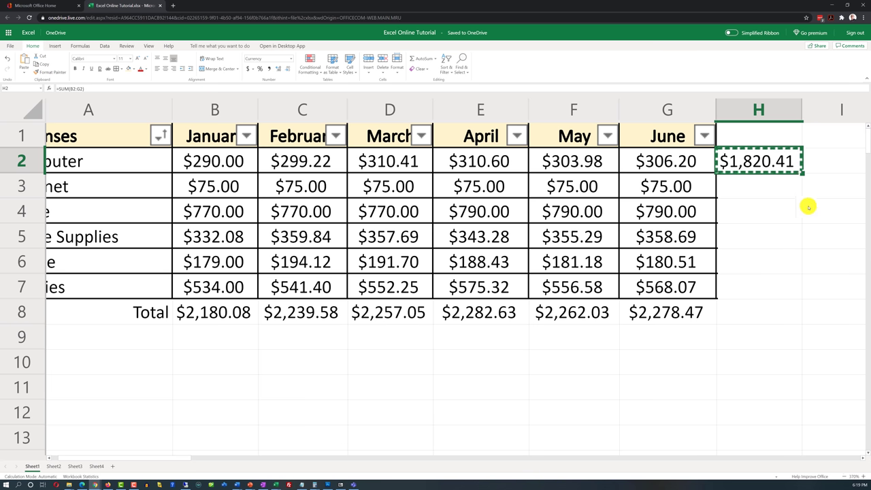
left_click_drag(767, 188, 765, 283)
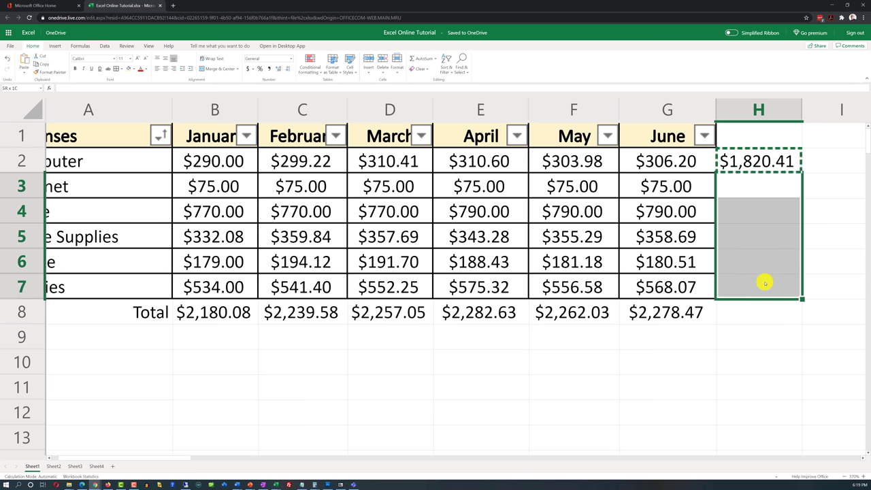
key("ctrl+v")
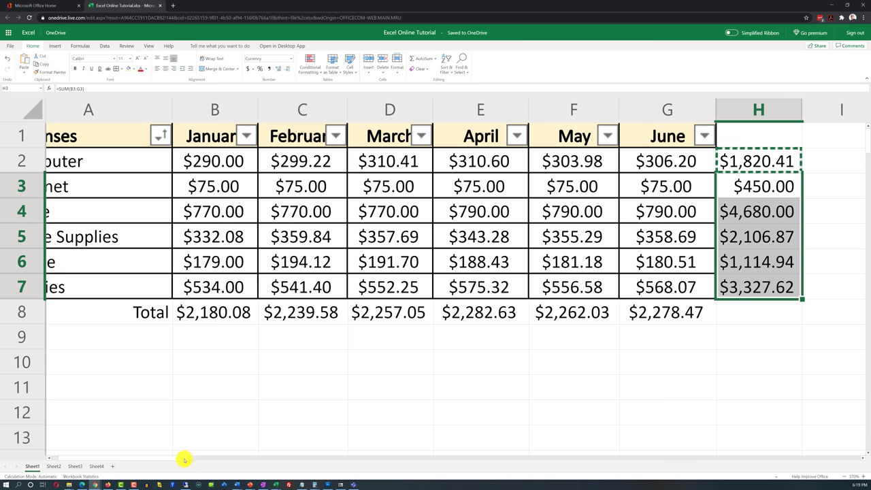
left_click_drag(172, 463, 170, 463)
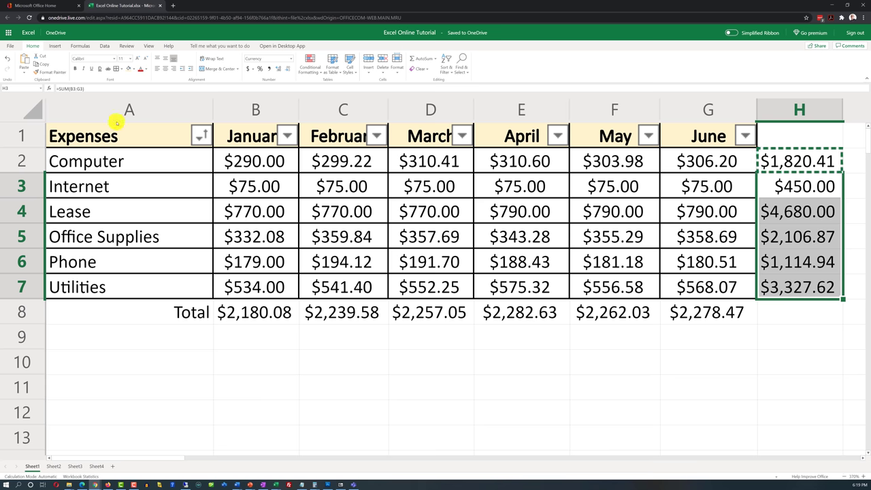
left_click(708, 337)
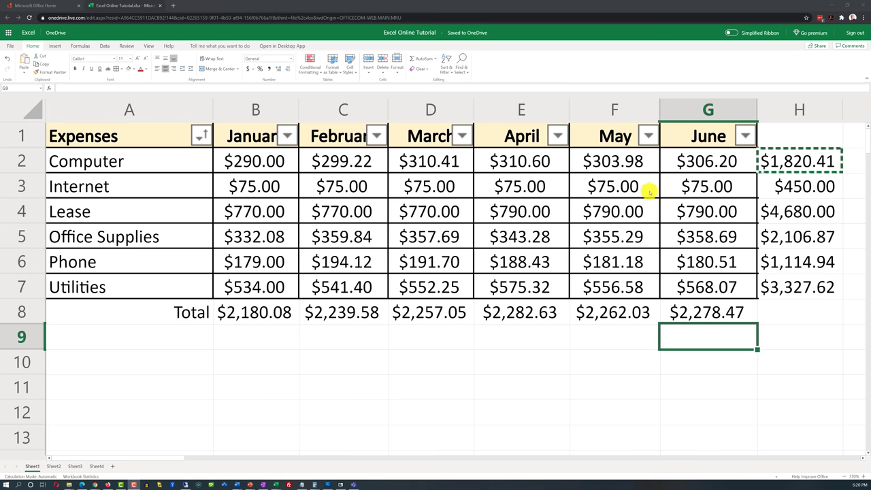
Add the heading 'Total' in H1 and centre-align all of column H.
left_click(785, 136)
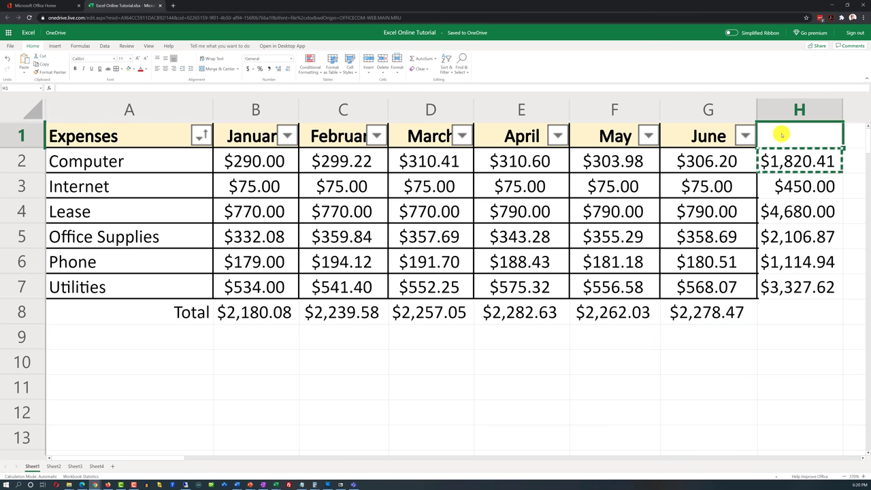
type("Total")
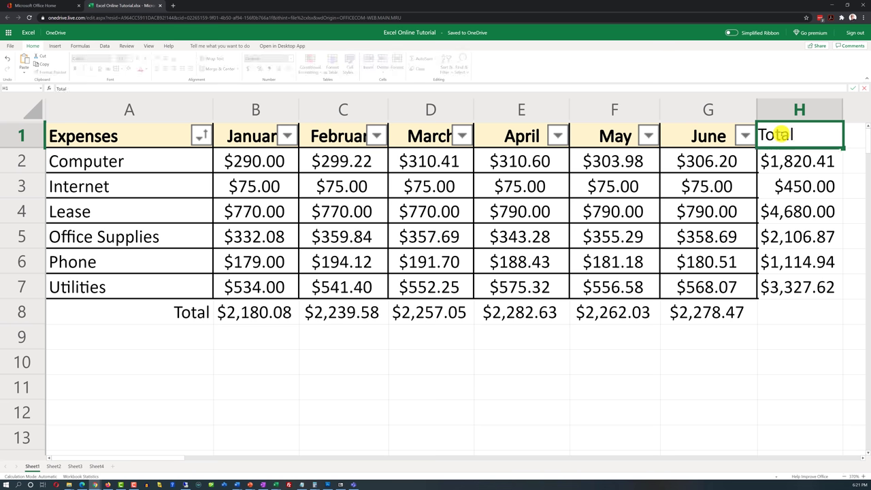
left_click(793, 323)
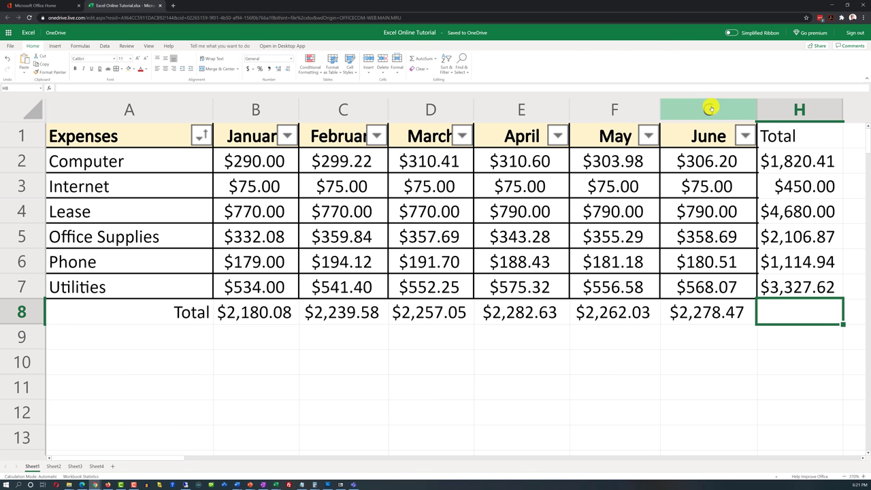
left_click(801, 113)
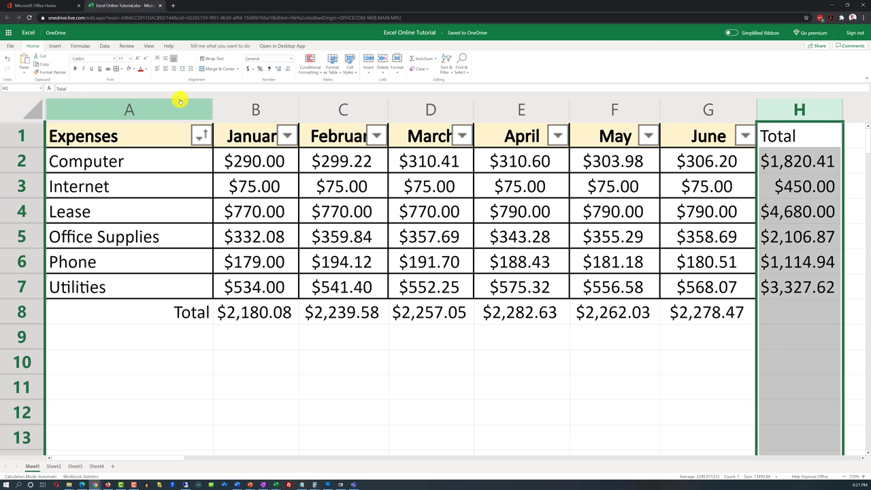
left_click(165, 69)
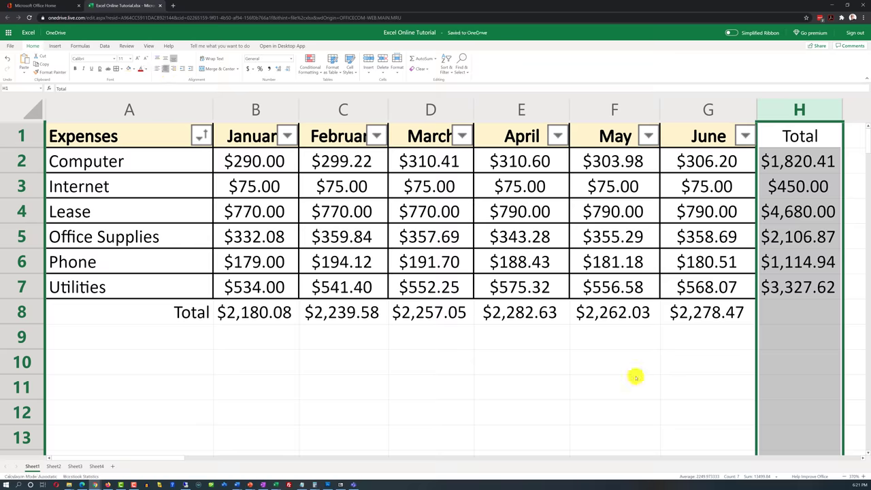
left_click(688, 382)
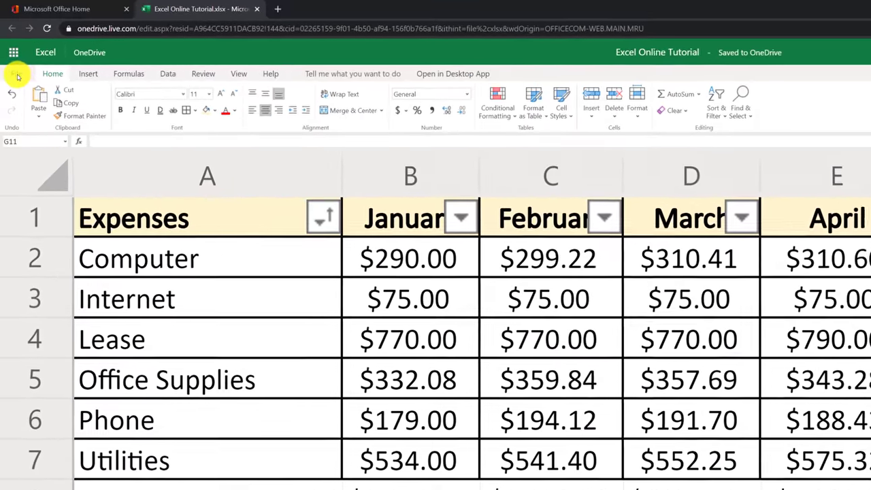
Print the active sheet via File > Print with Landscape orientation selected.
left_click(19, 76)
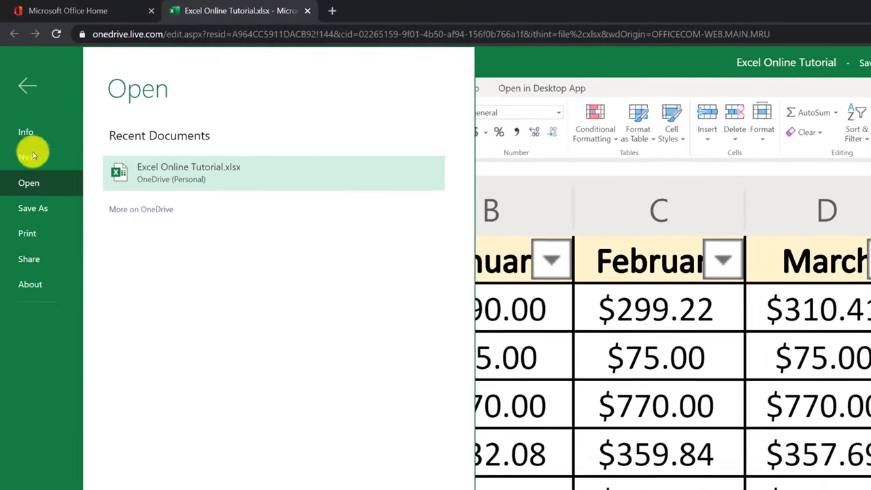
left_click(29, 203)
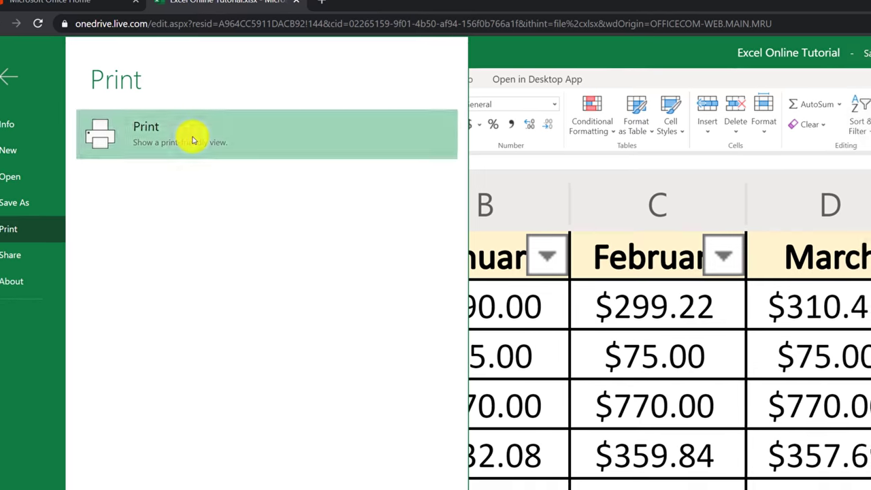
left_click(197, 150)
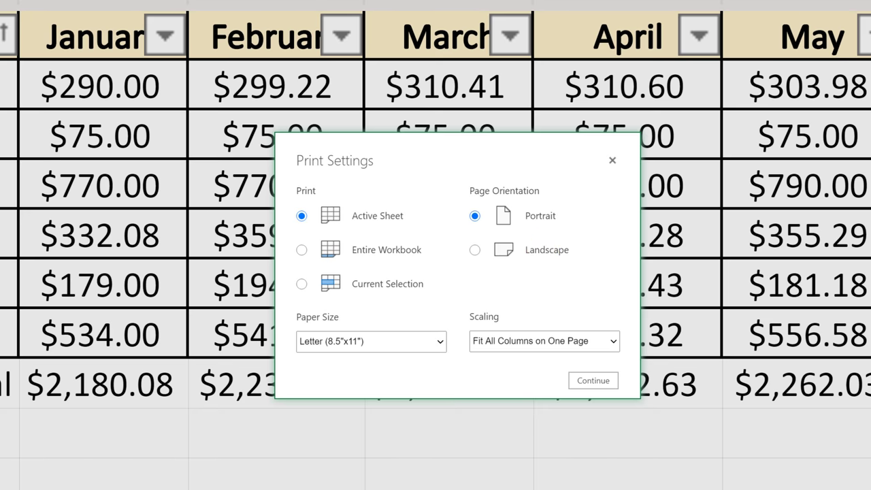
left_click(475, 250)
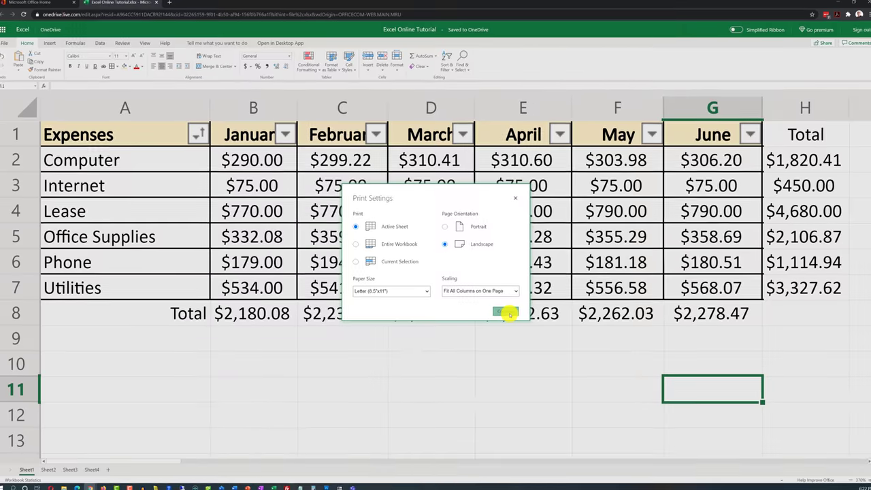
left_click(553, 351)
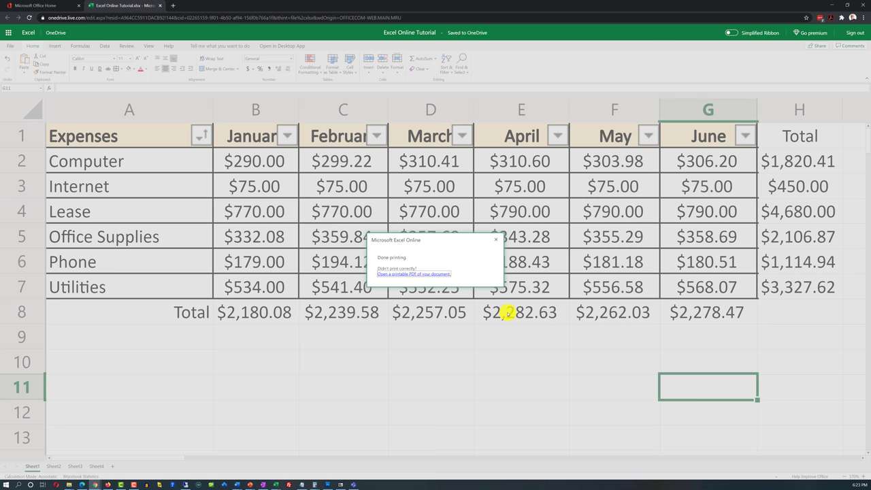